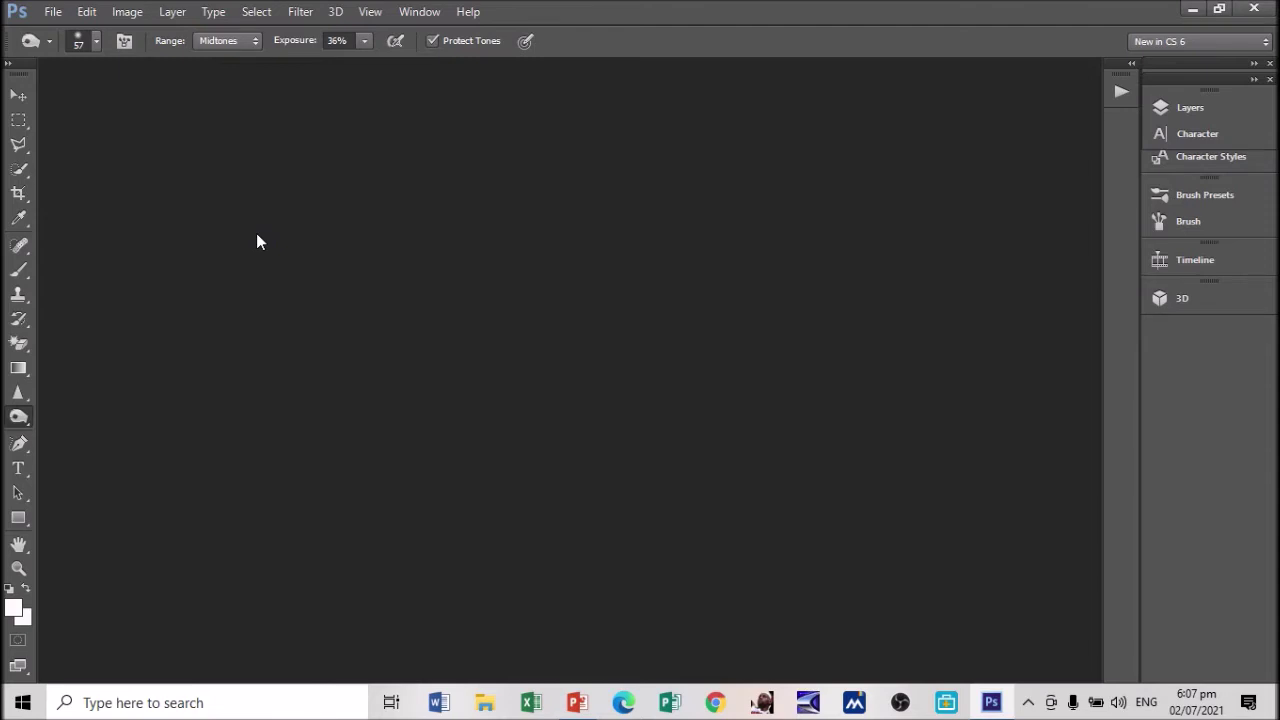
Bring up the Open dialog and browse inside the PARADISE PICS folder
key("ctrl+o")
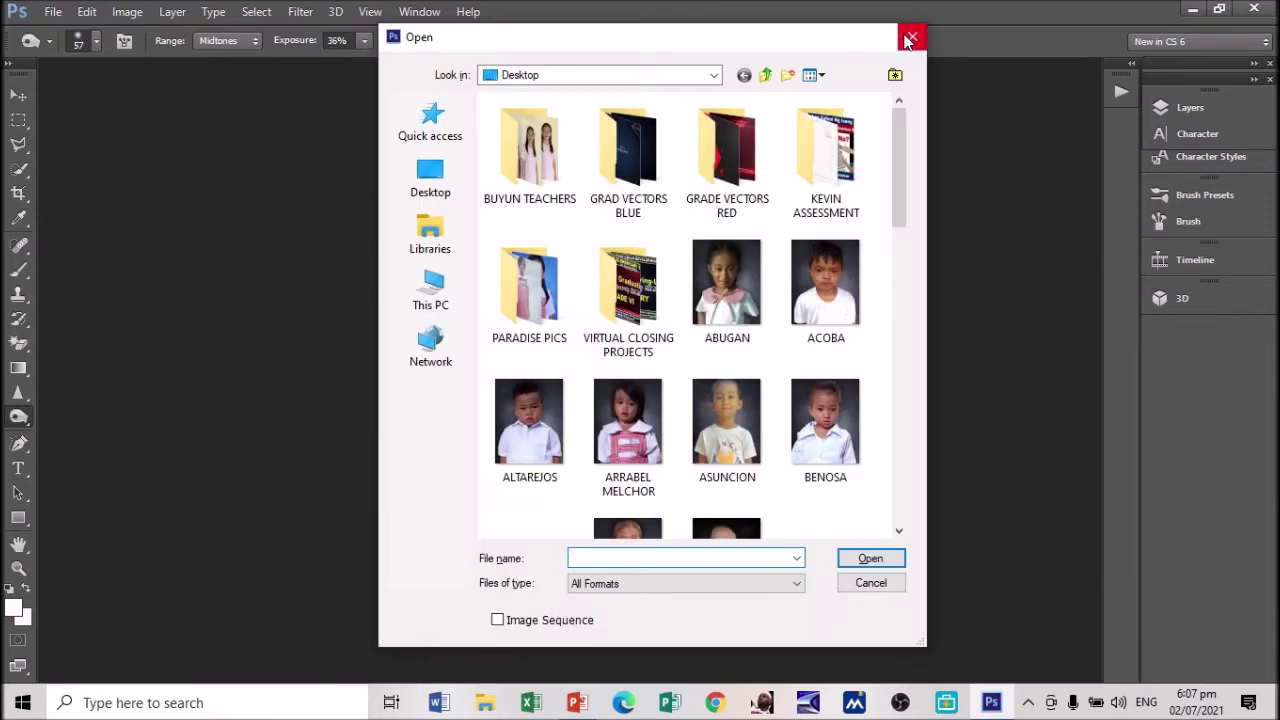
left_click(910, 38)
left_click(45, 14)
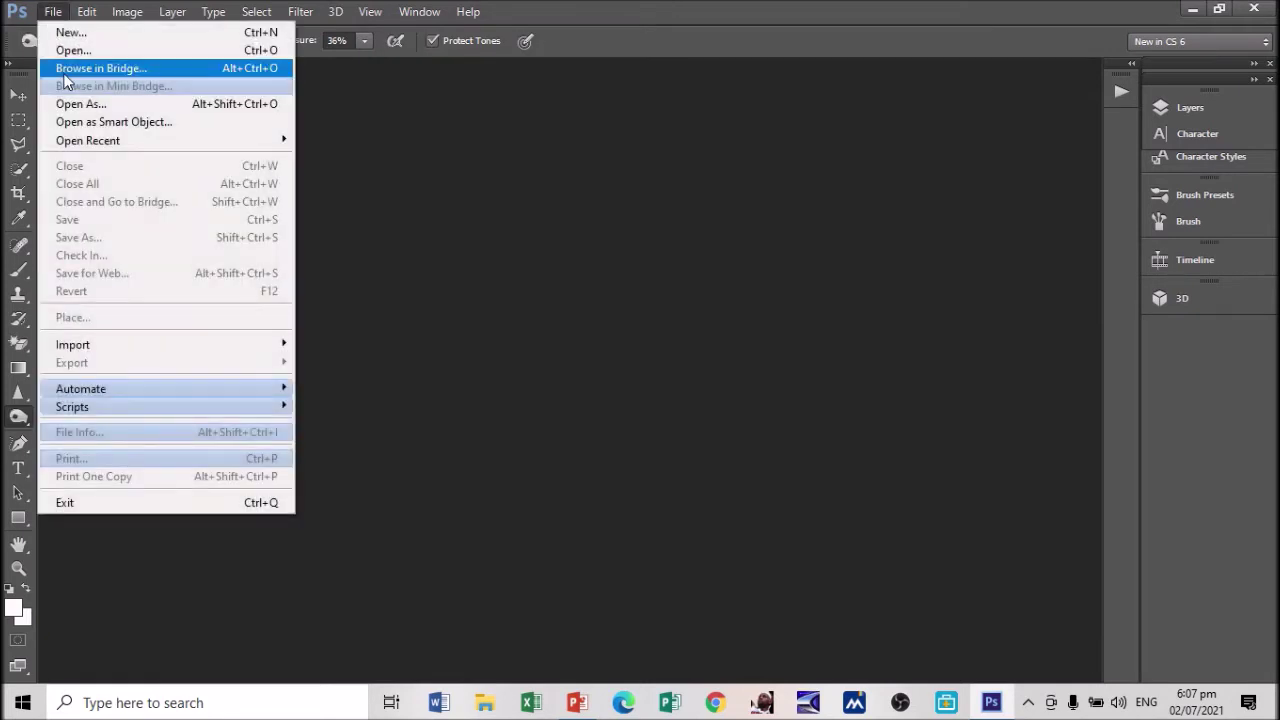
left_click(57, 48)
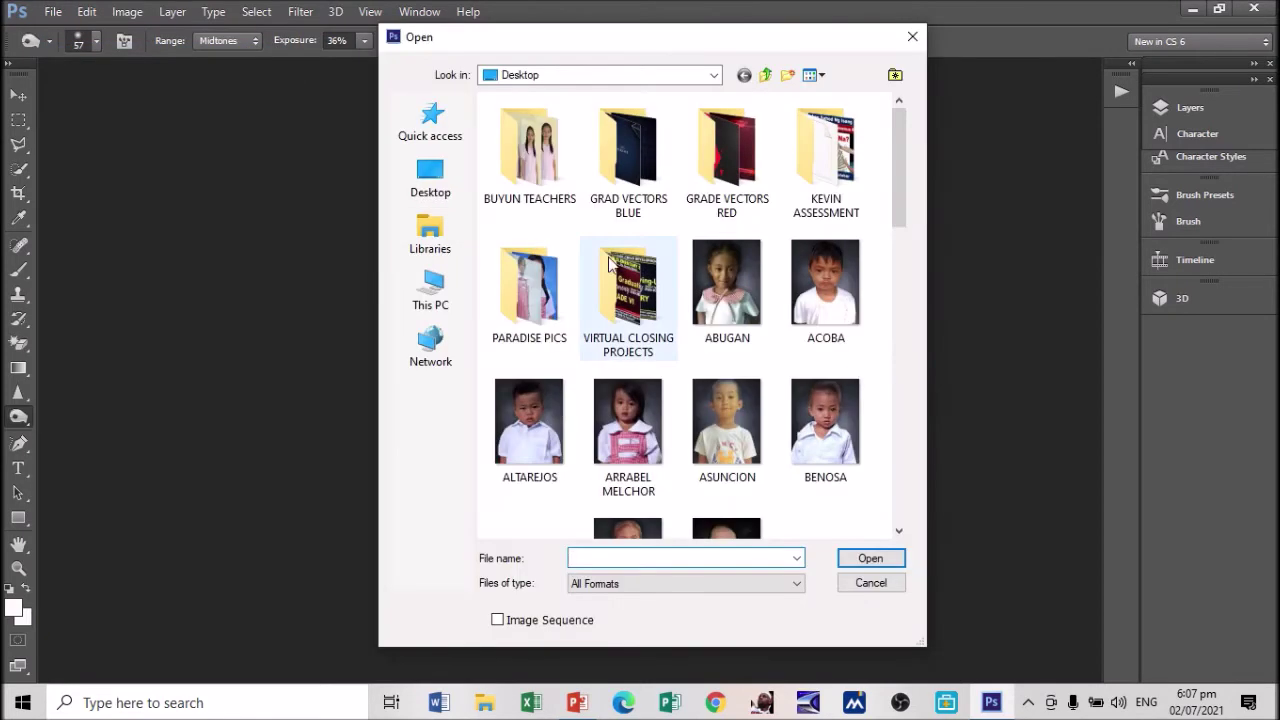
left_click_drag(899, 207, 899, 220)
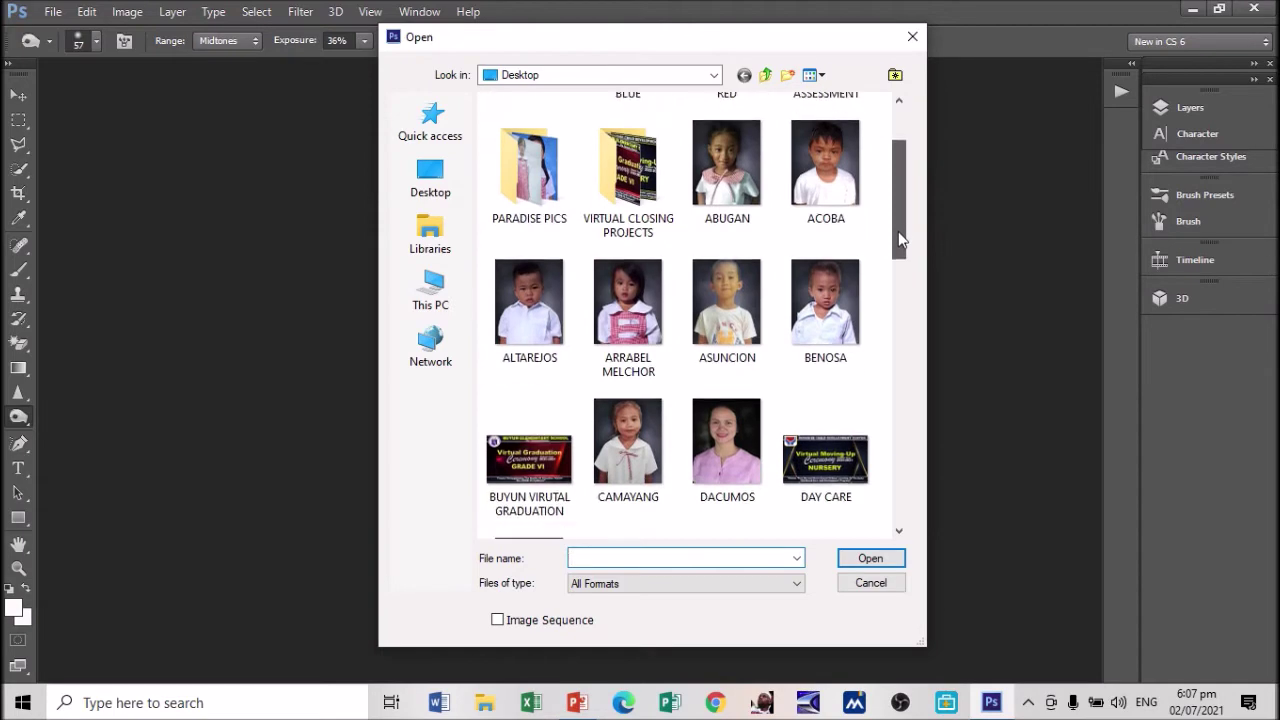
double_click(540, 262)
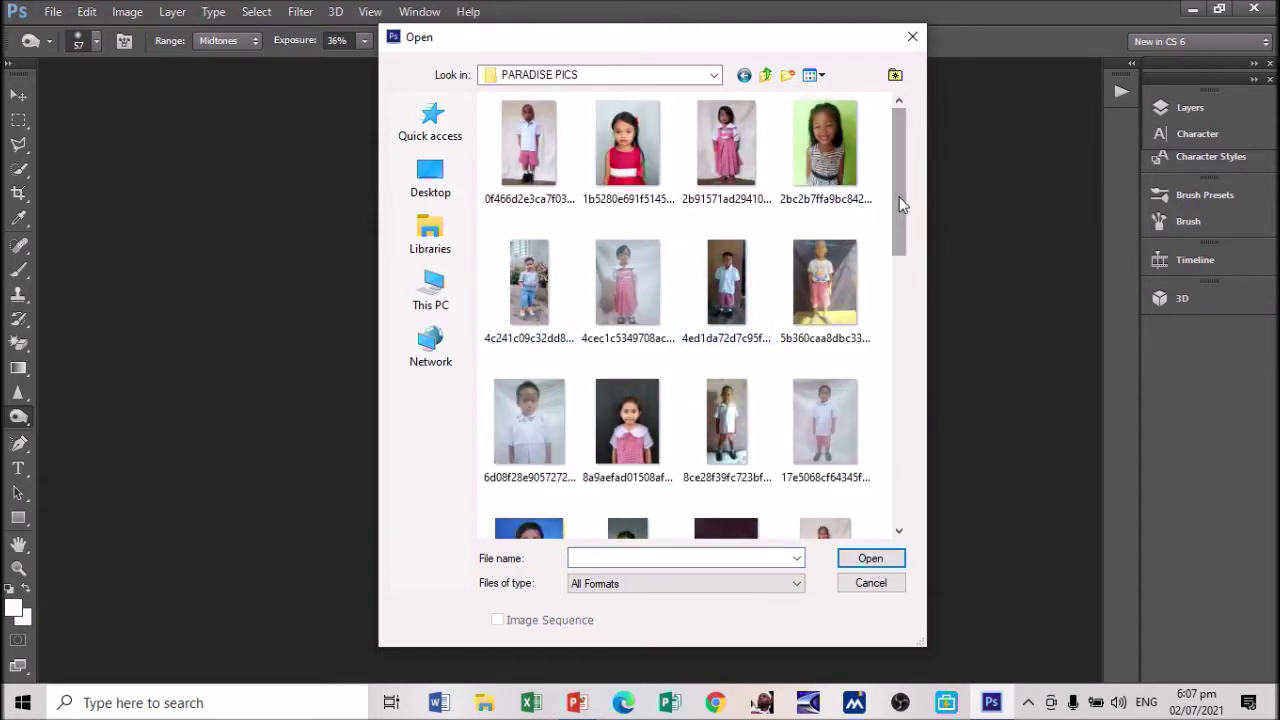
left_click_drag(905, 204, 889, 491)
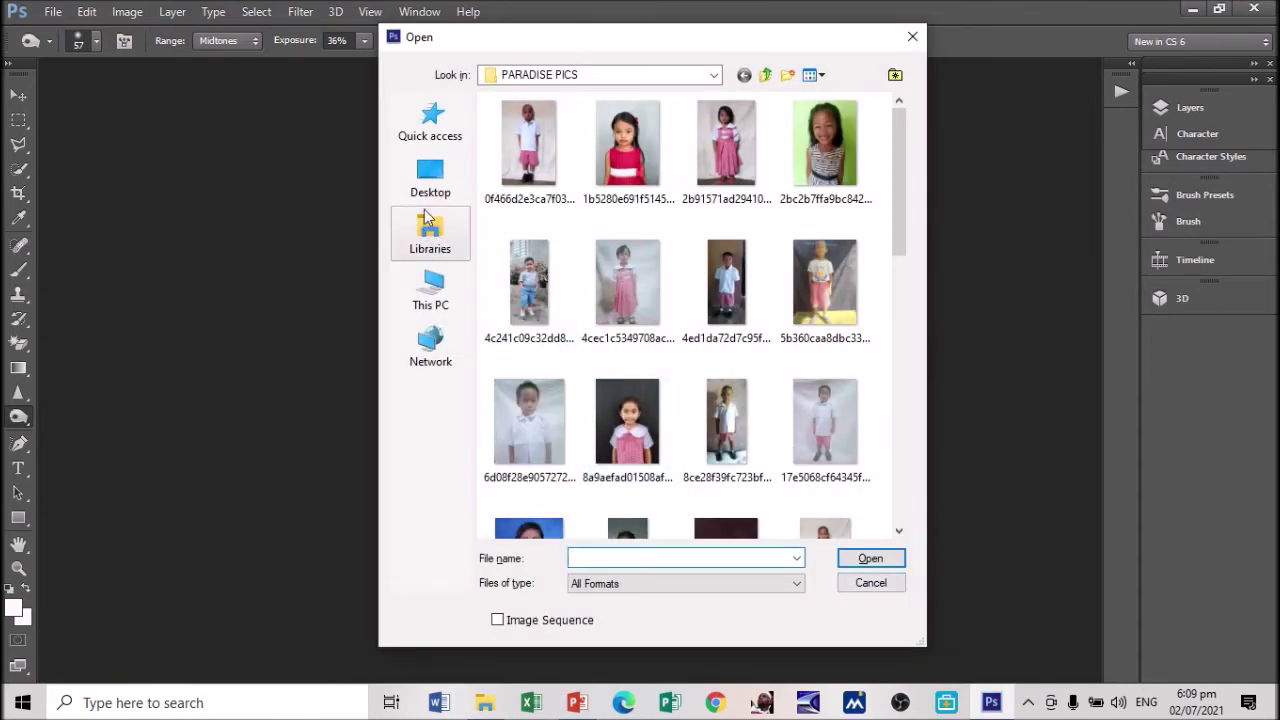
Back on the Desktop, open the portrait Screenshot_20210703-090844.png
left_click(430, 175)
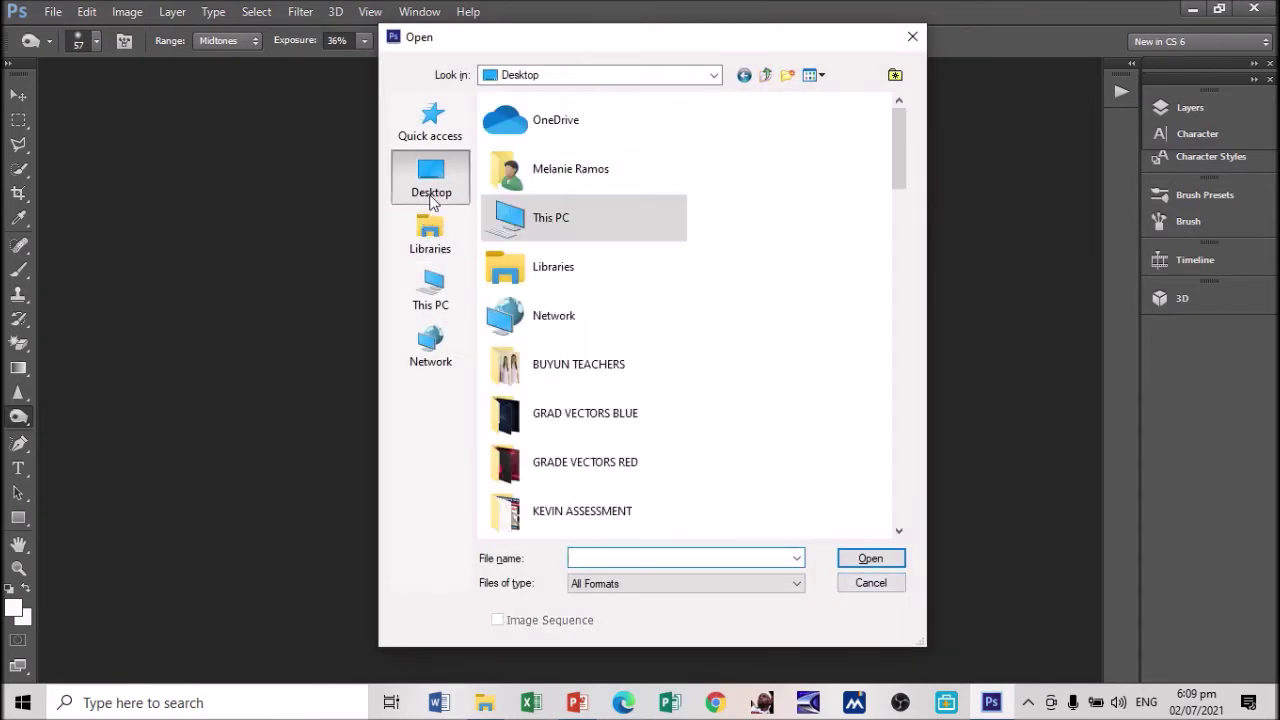
left_click_drag(891, 164, 903, 514)
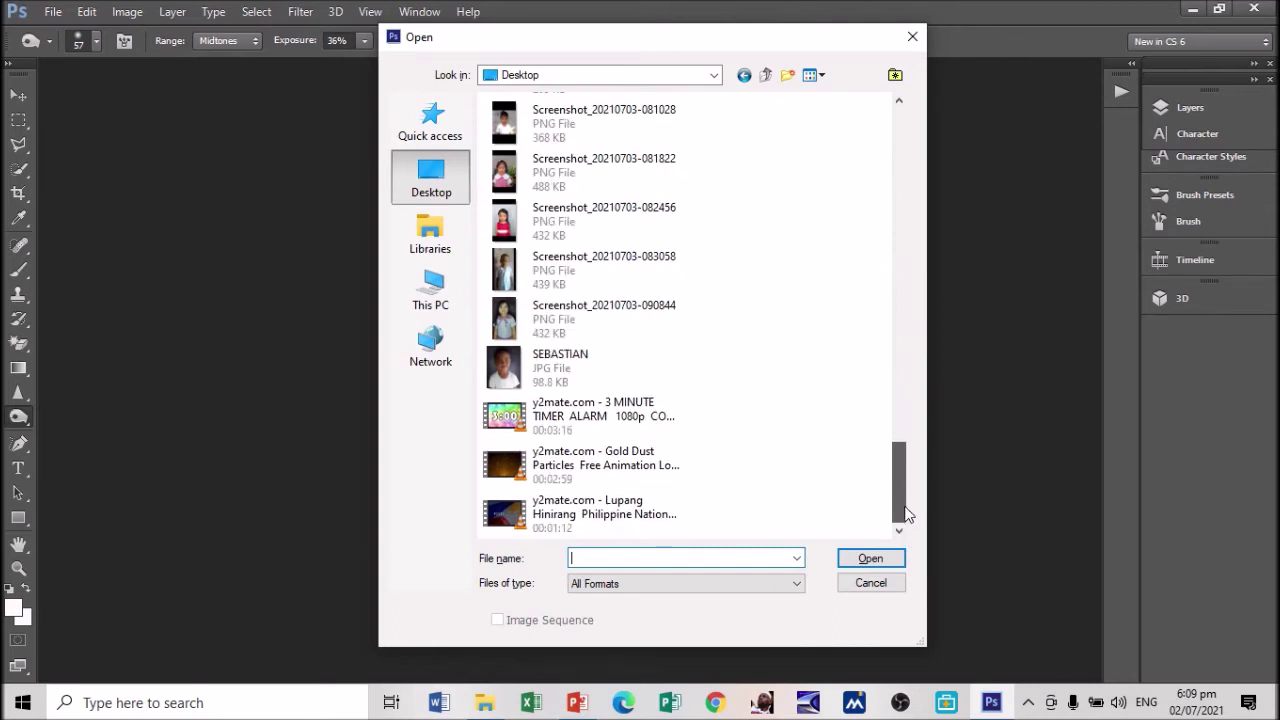
left_click_drag(907, 514, 905, 514)
left_click(605, 320)
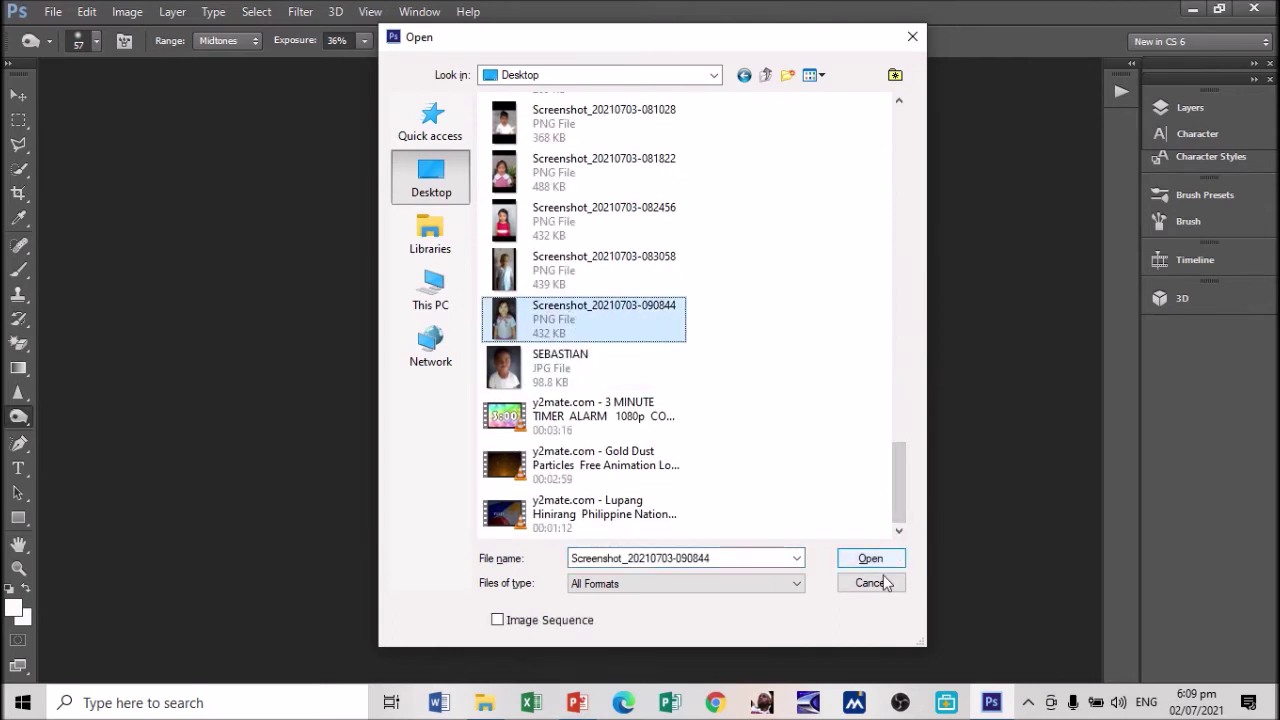
left_click(871, 557)
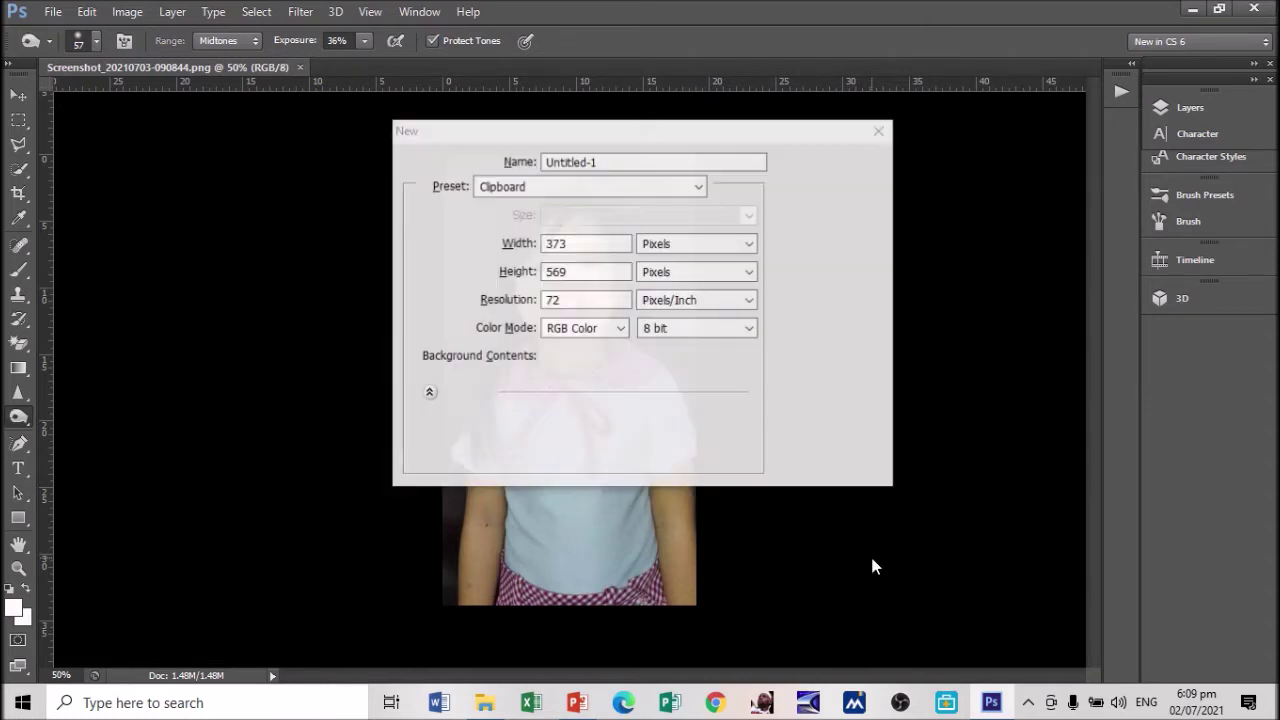
Create Untitled-1: a white 8 x 10 inch document at 300 pixels/inch
left_click(671, 255)
type("300")
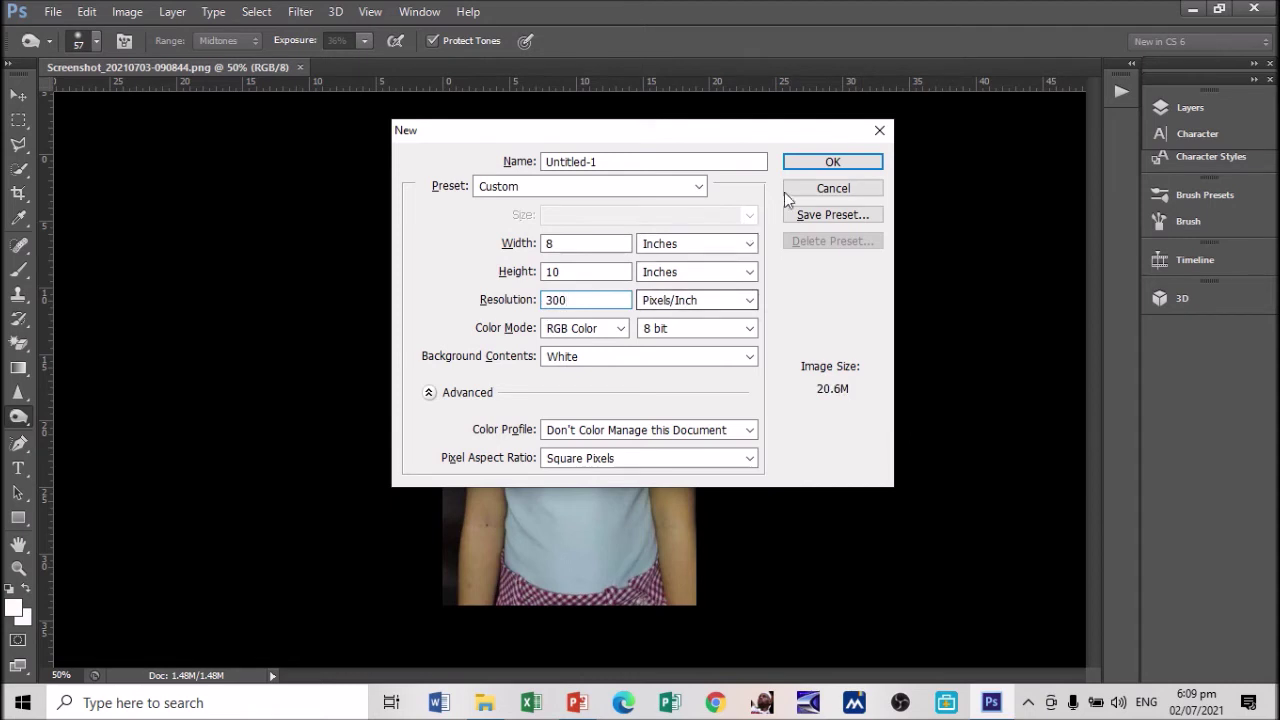
left_click(829, 163)
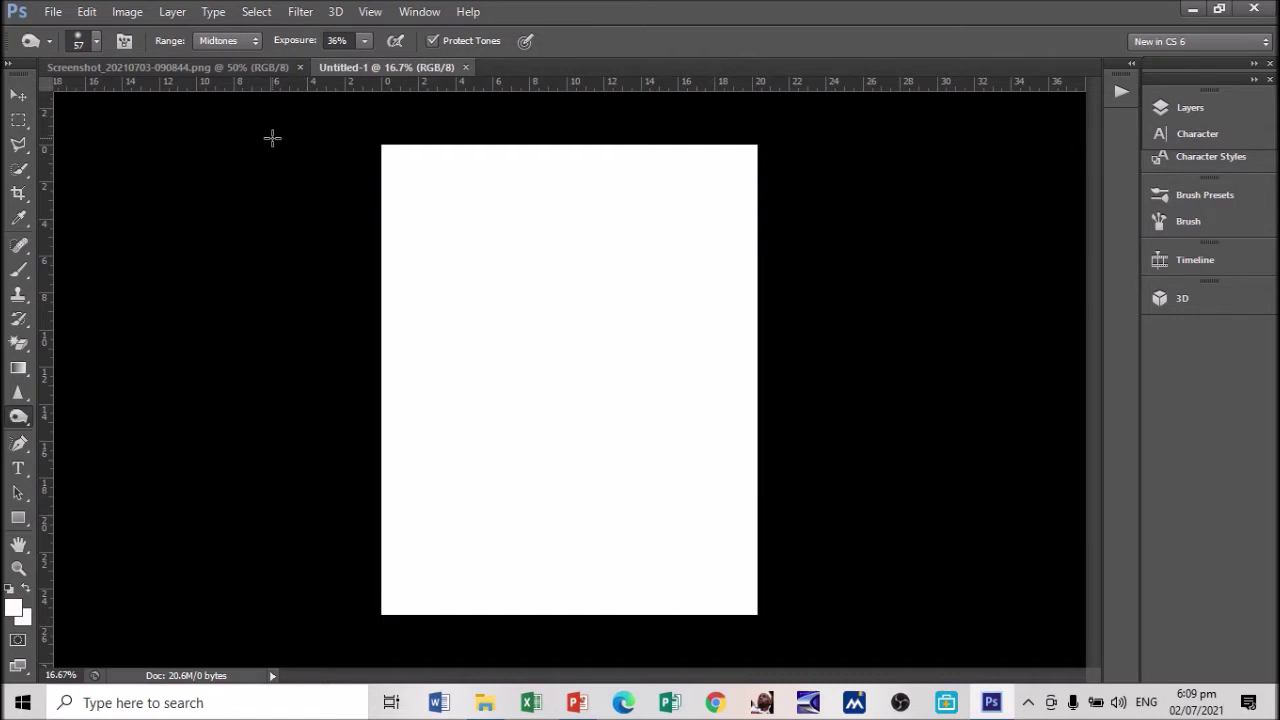
Open the cloudy texture images (3).jpeg from the Desktop
key("ctrl+o")
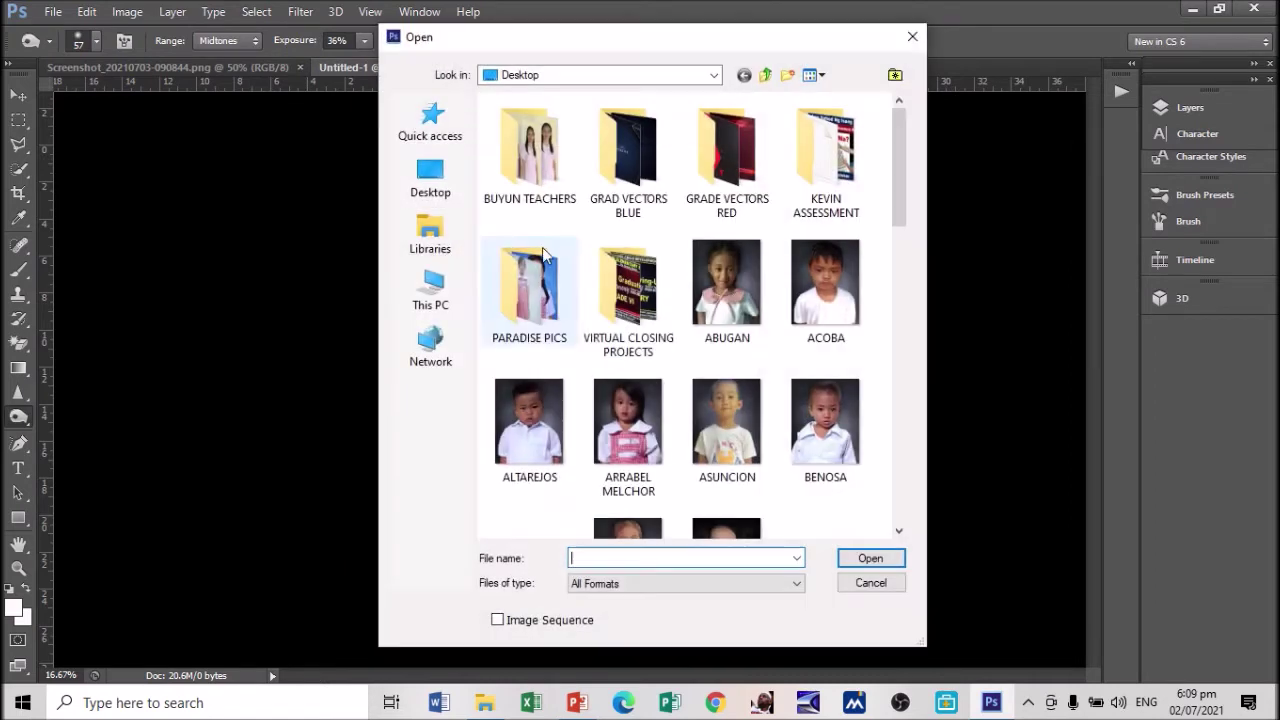
left_click(456, 190)
mouse_move(899, 160)
left_mouse_down()
mouse_move(882, 440)
mouse_move(897, 376)
left_mouse_up()
left_click(543, 191)
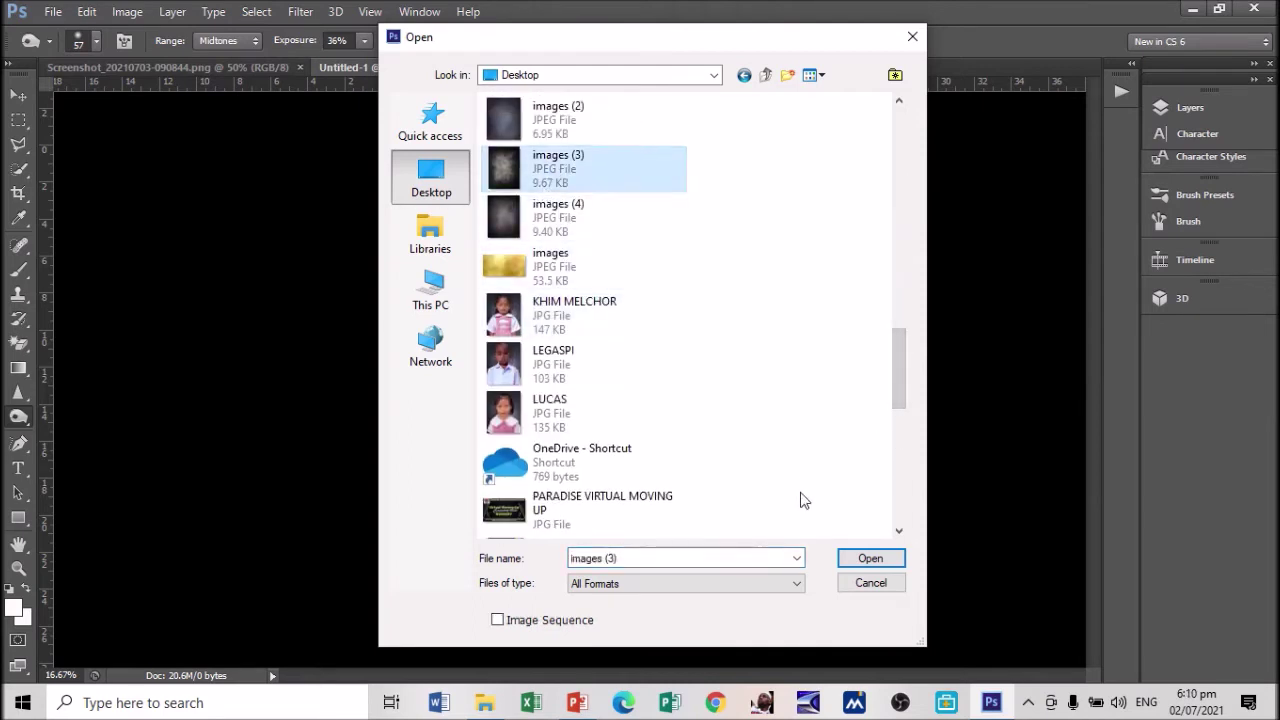
left_click(856, 563)
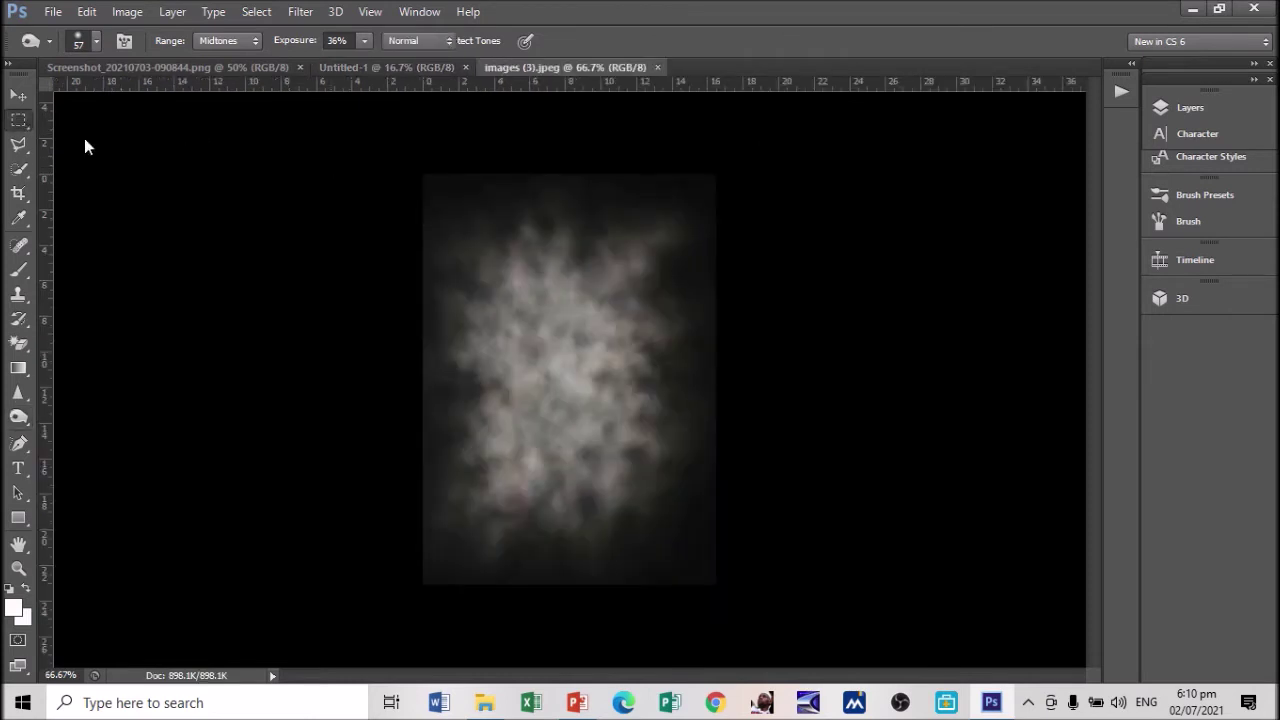
Select the entire texture image with the Rectangular Marquee
key("m")
left_click_drag(530, 363, 86, 114)
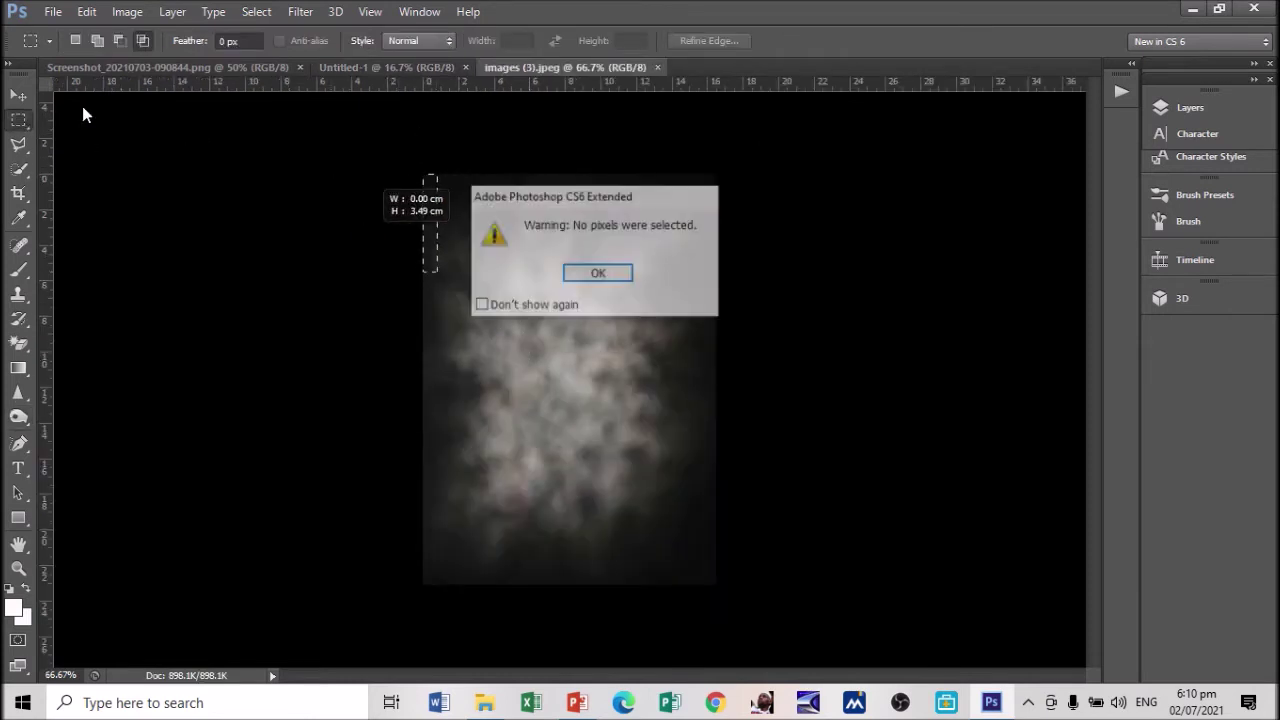
left_click(591, 276)
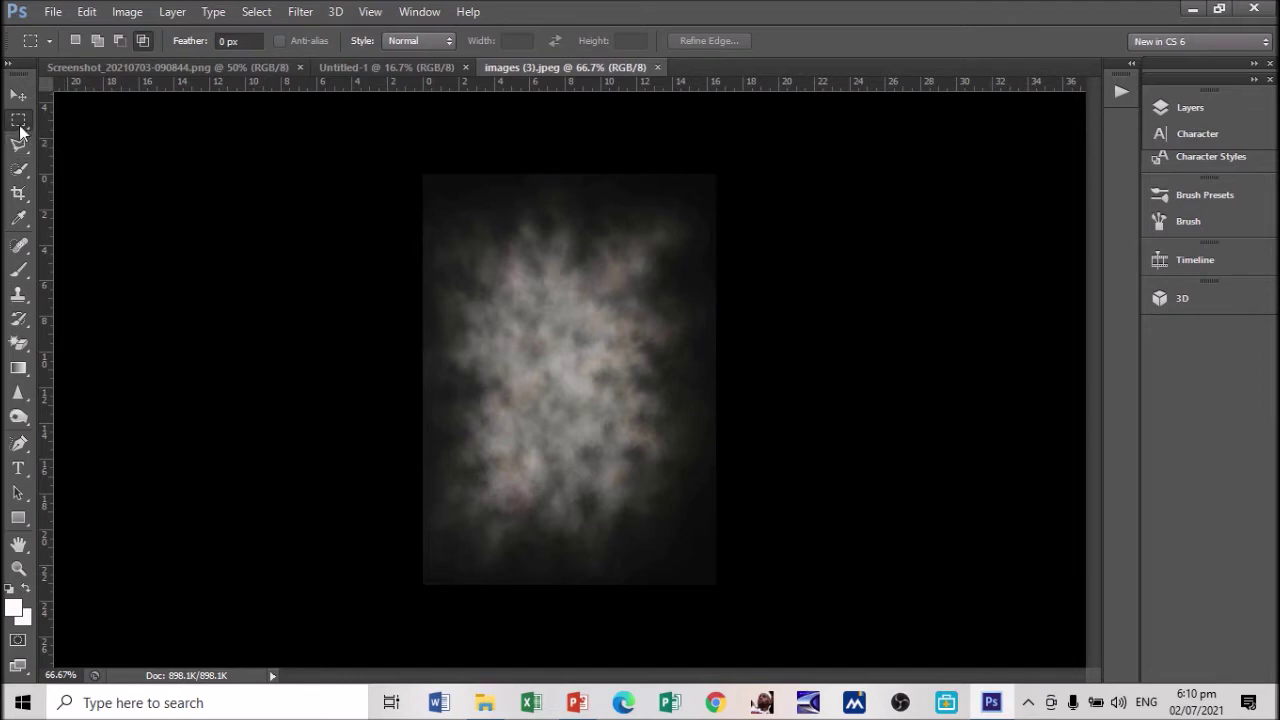
left_click_drag(419, 174, 728, 600)
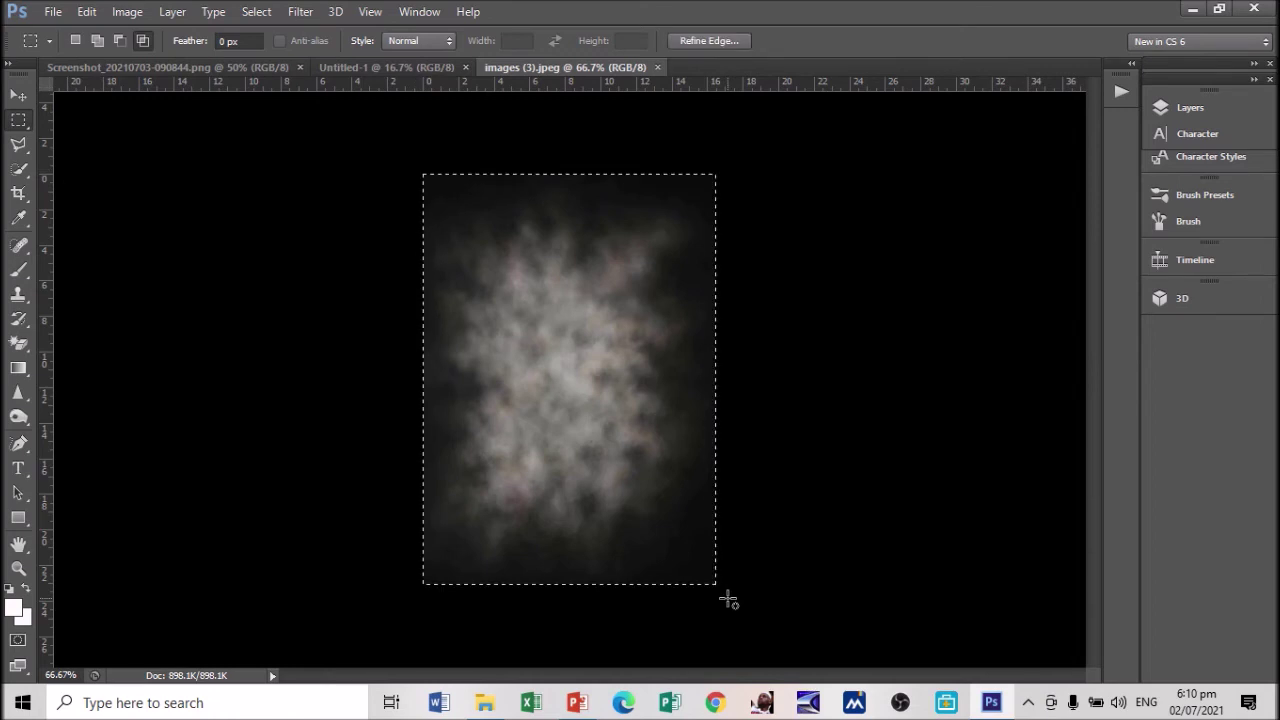
Drag the texture into Untitled-1 as Layer 1, scale it to fill the page, return to the portrait
left_click(392, 70)
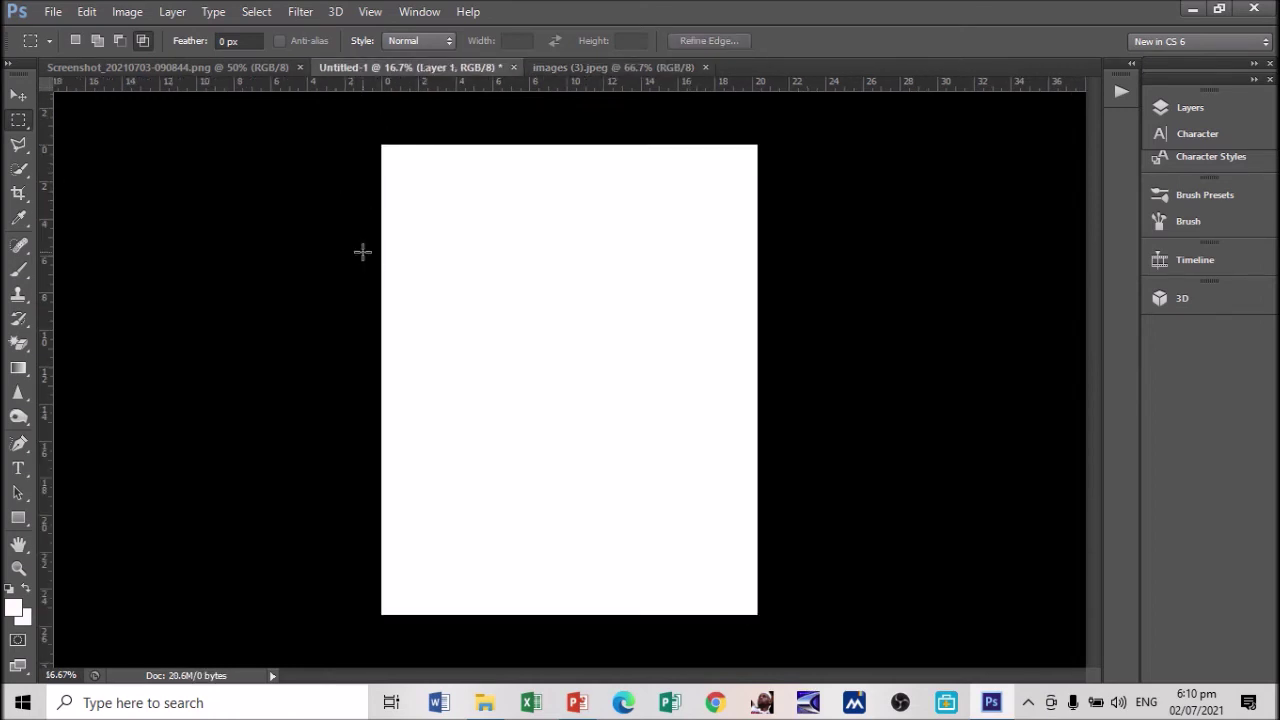
left_click_drag(368, 260, 363, 252)
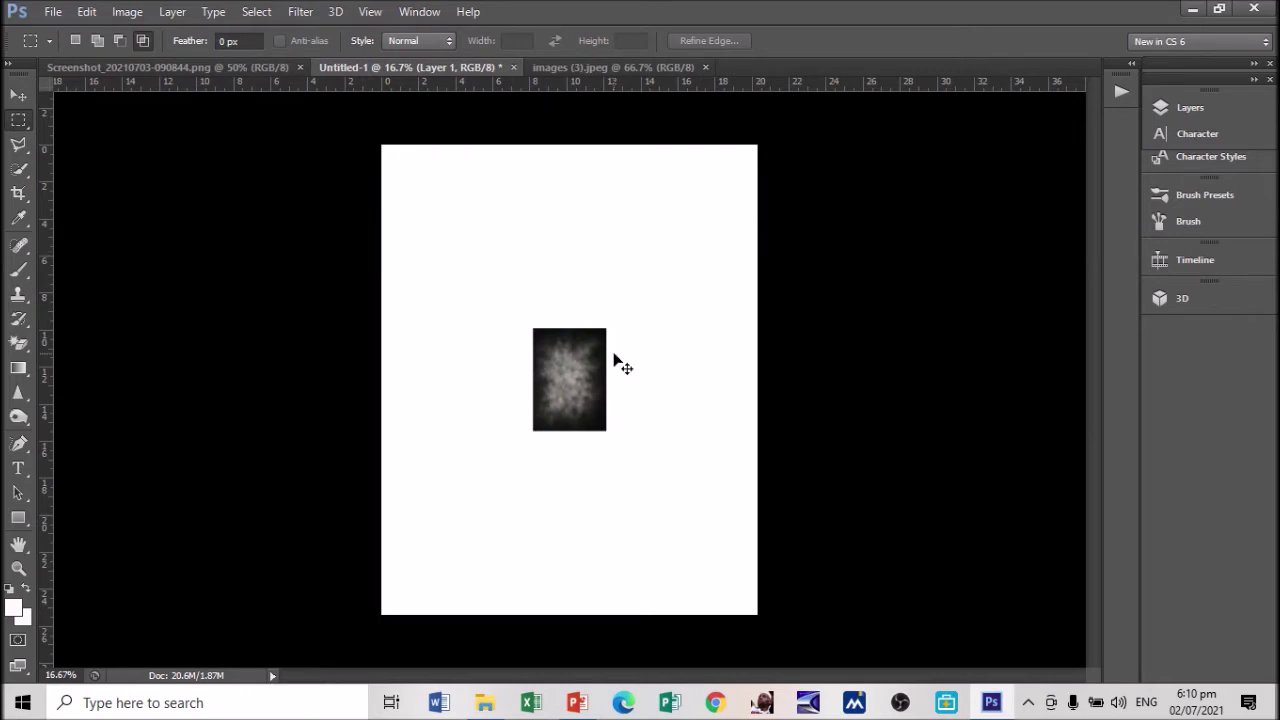
key("ctrl+t")
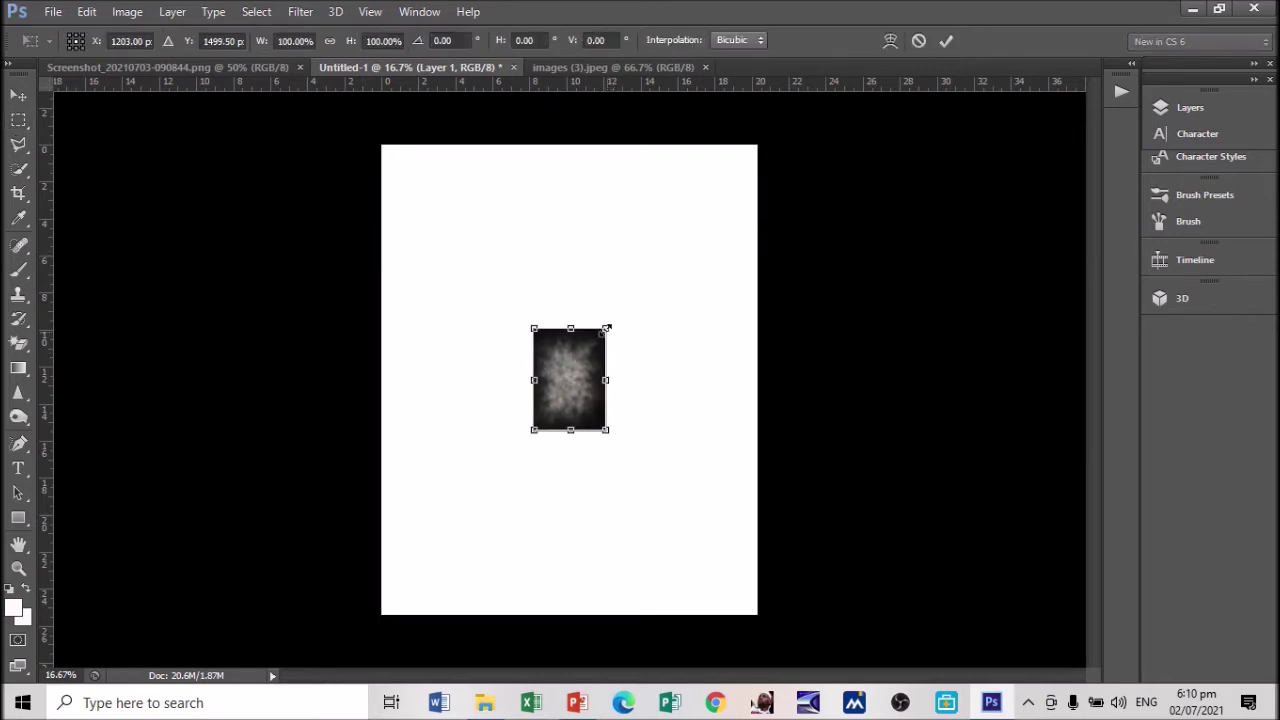
left_click_drag(606, 327, 828, 188)
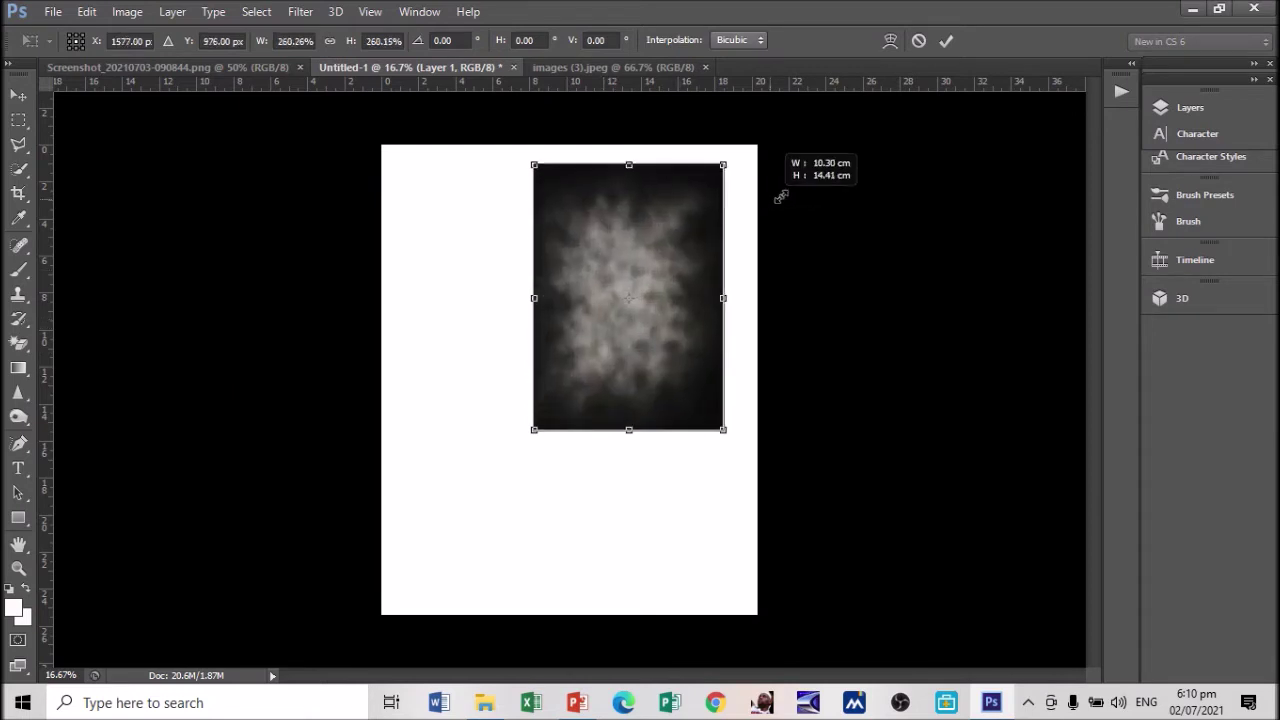
left_click_drag(828, 188, 846, 177)
left_click_drag(533, 430, 374, 653)
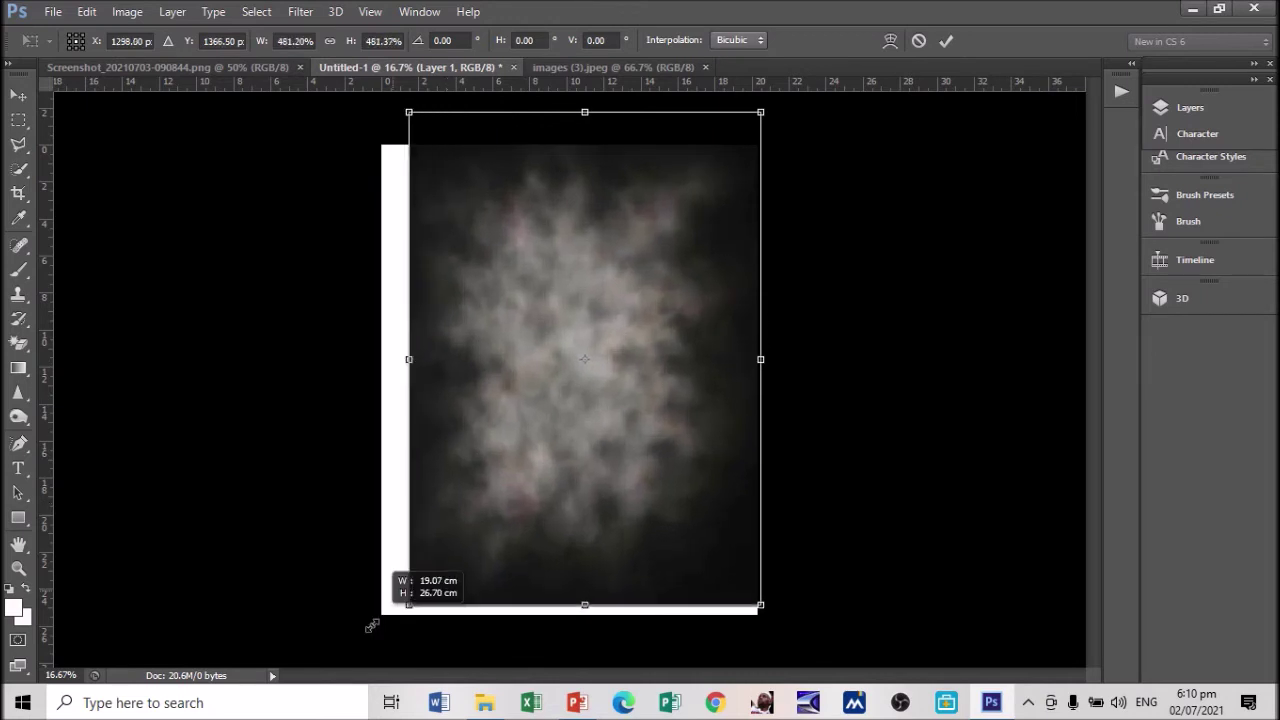
key("Return")
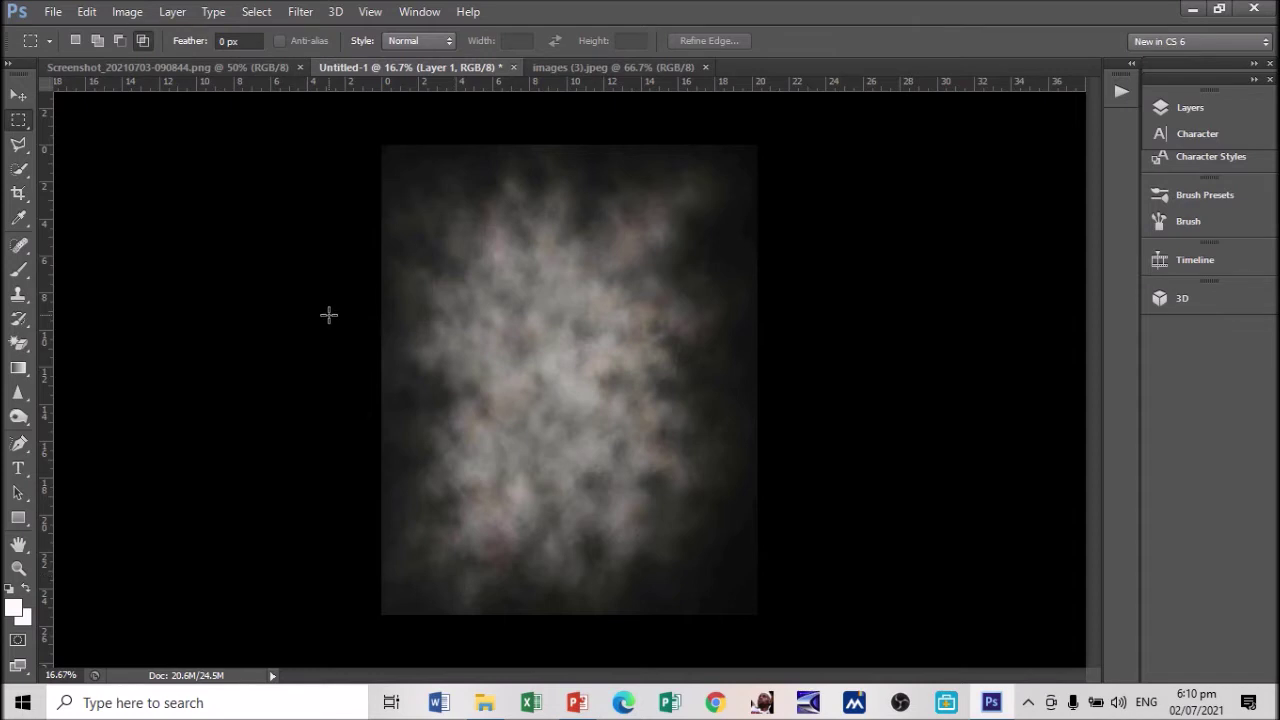
left_click(150, 66)
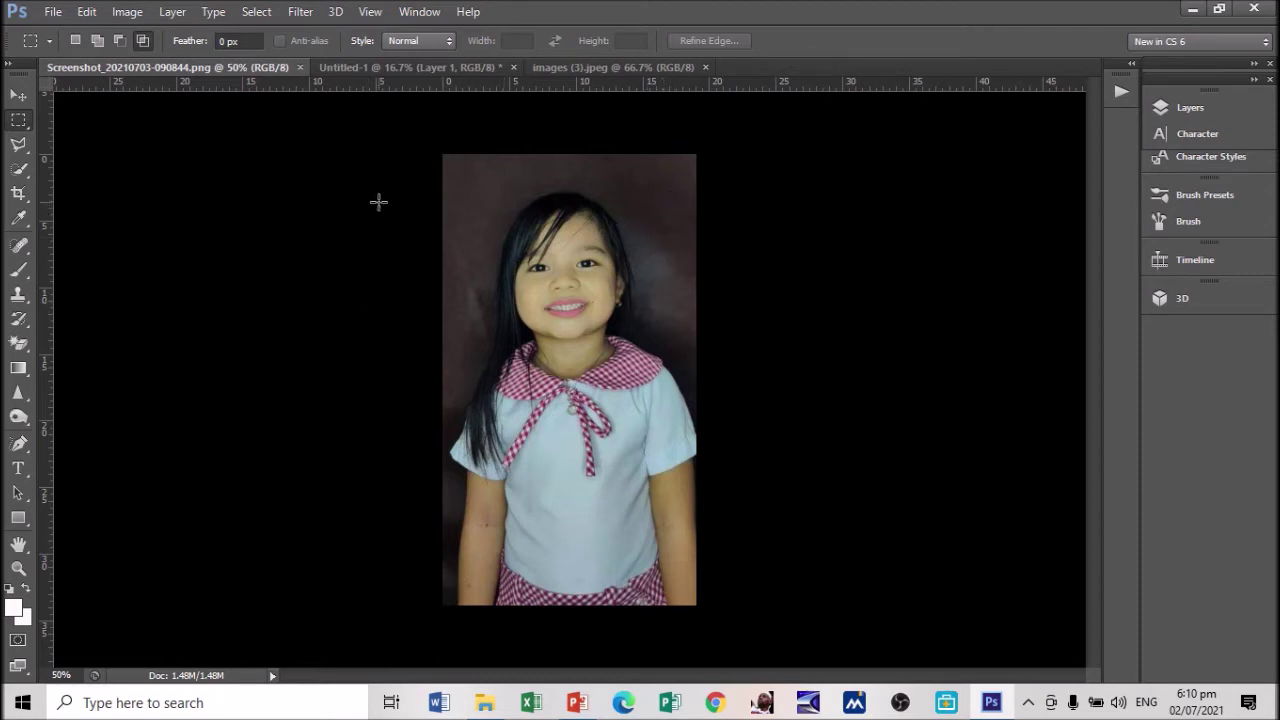
With the Polygonal Lasso, start an outline from the bottom of her arm up to her sleeve
left_click(19, 146)
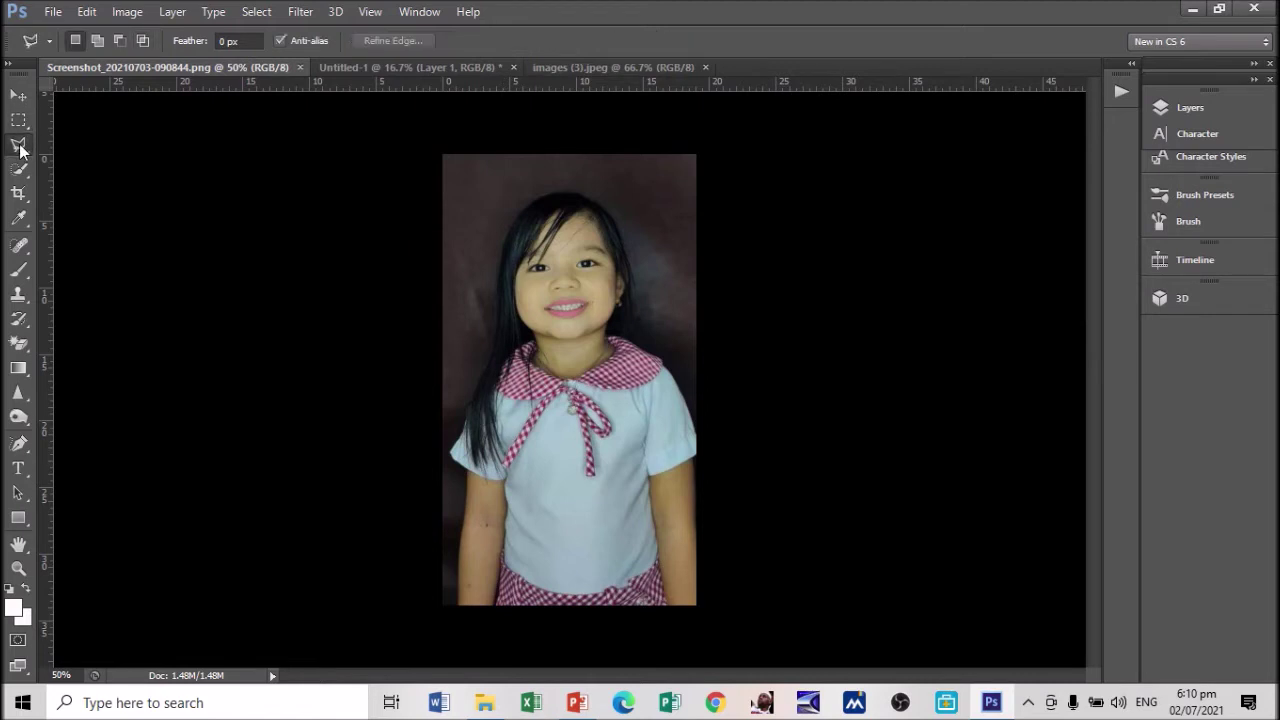
right_click(19, 146)
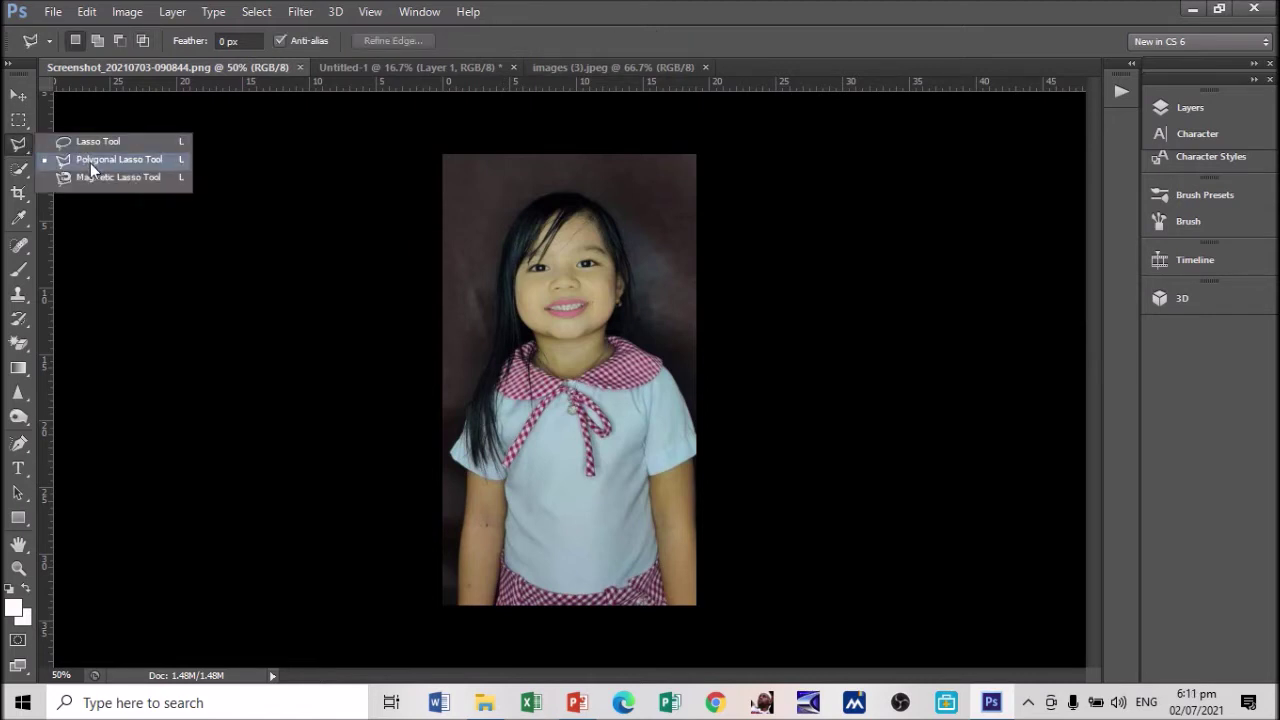
left_click(90, 163)
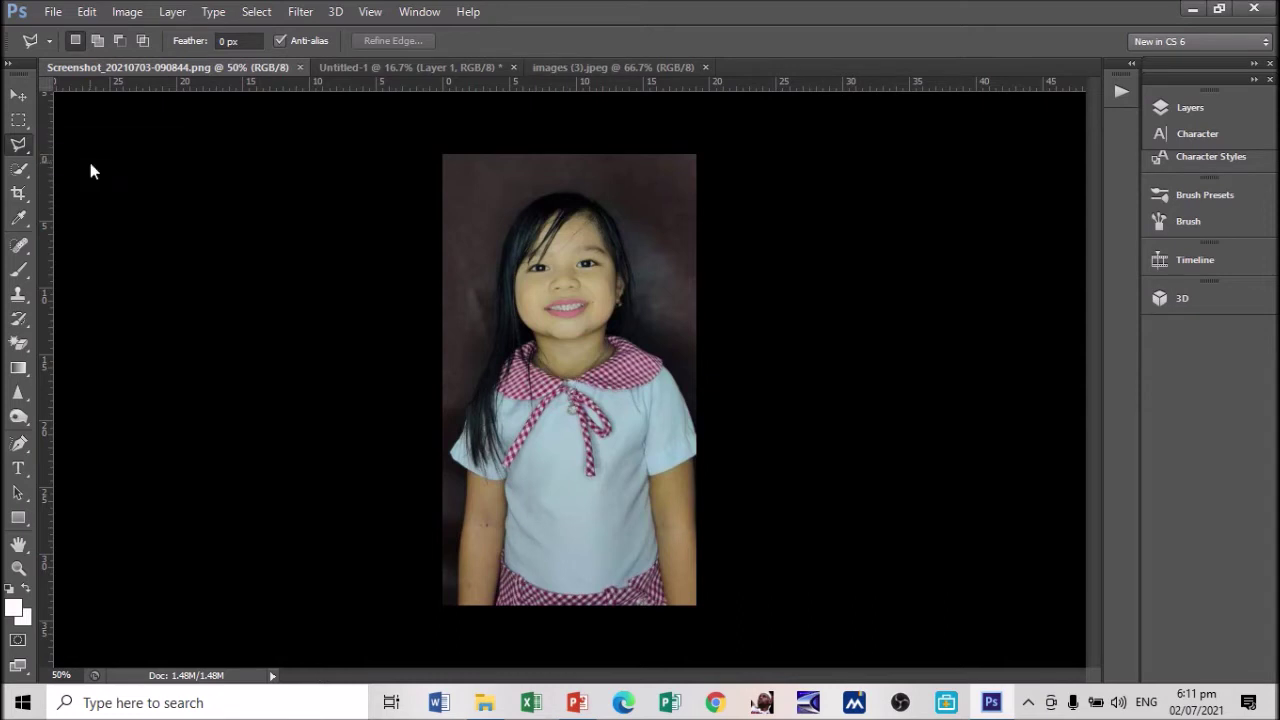
left_click(456, 618, "ctrl")
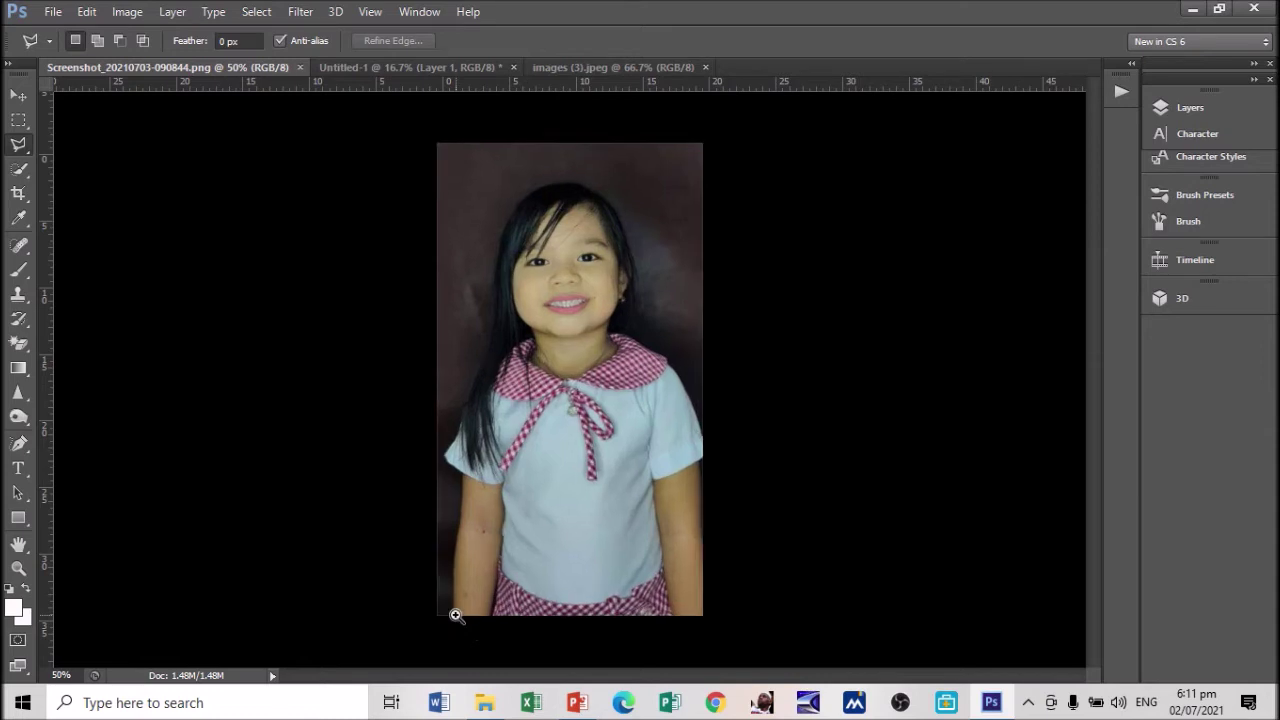
left_click(456, 617, "ctrl")
left_click(456, 616, "ctrl")
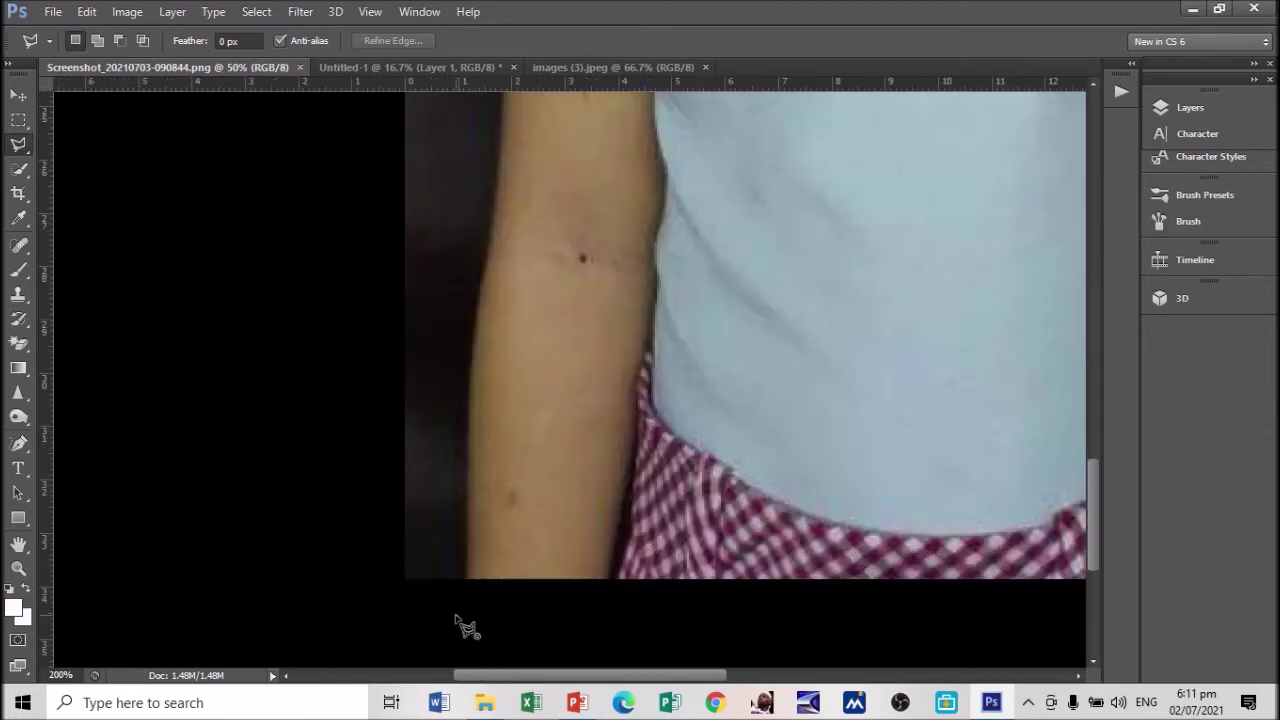
left_click(468, 580)
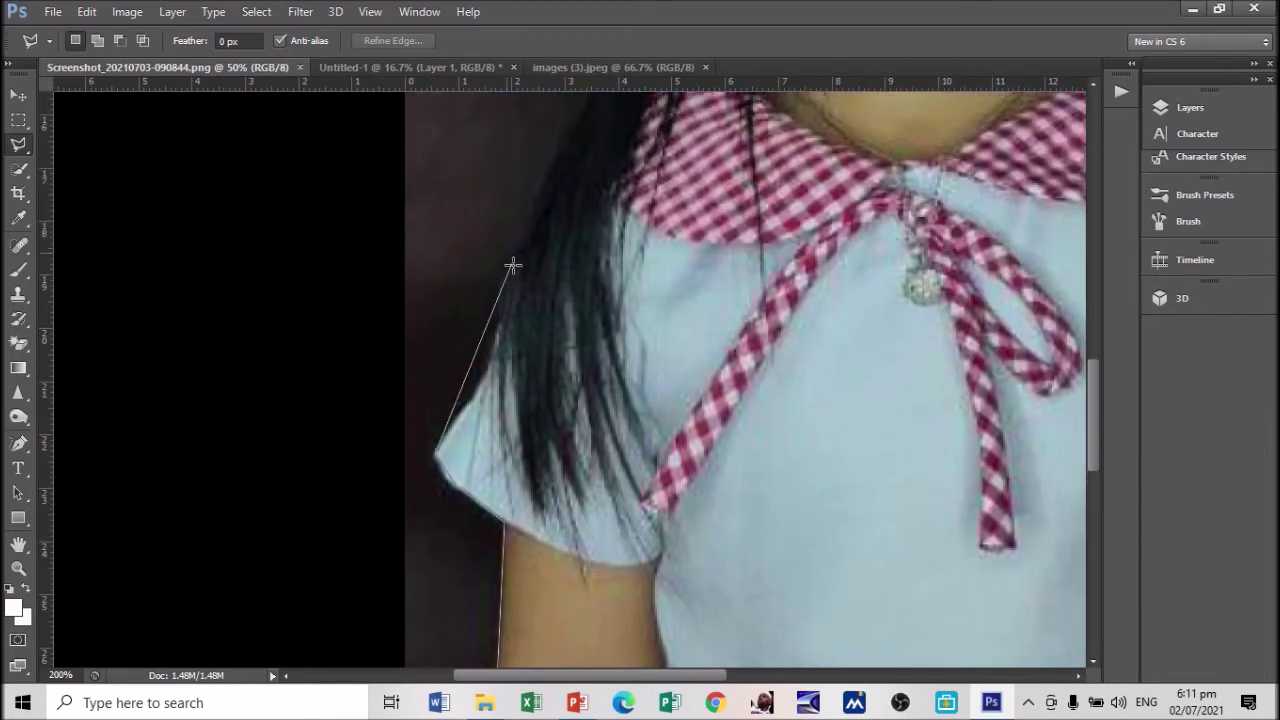
left_click(567, 138)
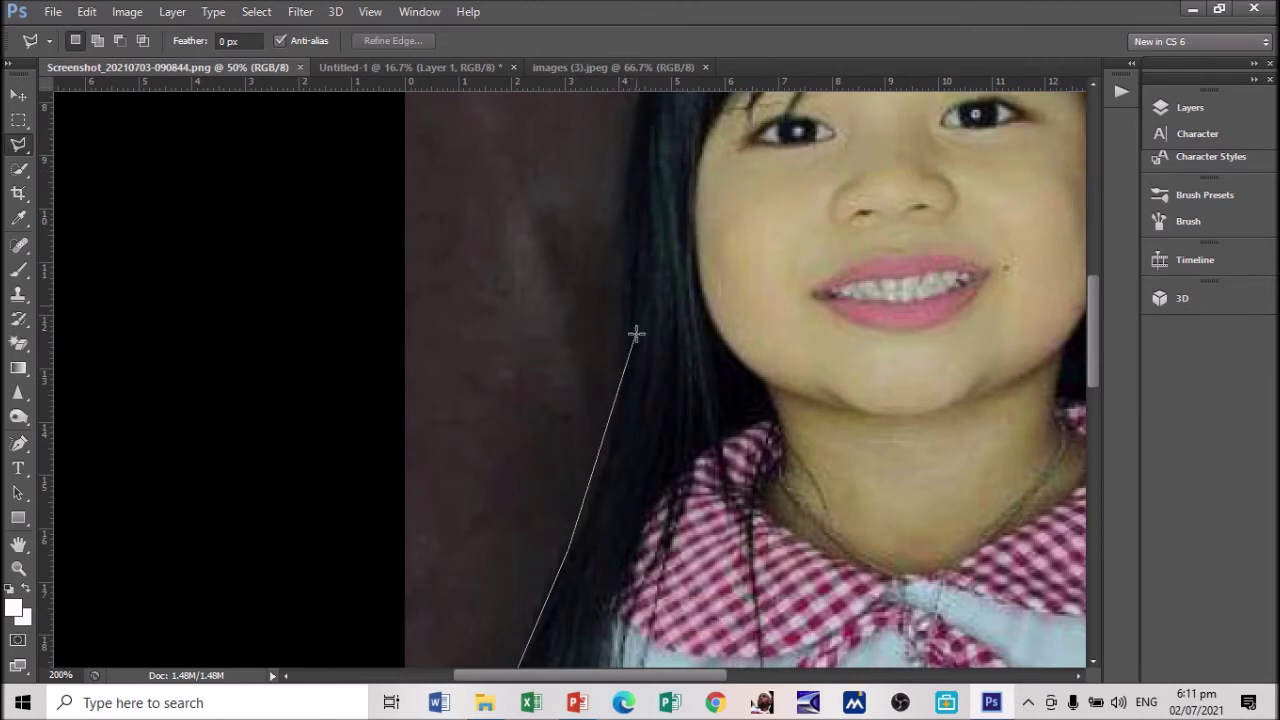
left_click(635, 150)
Trace the outline up her hair, over her head and down toward her collar
scroll(660, 220, "up", 2)
scroll(675, 260, "up", 2)
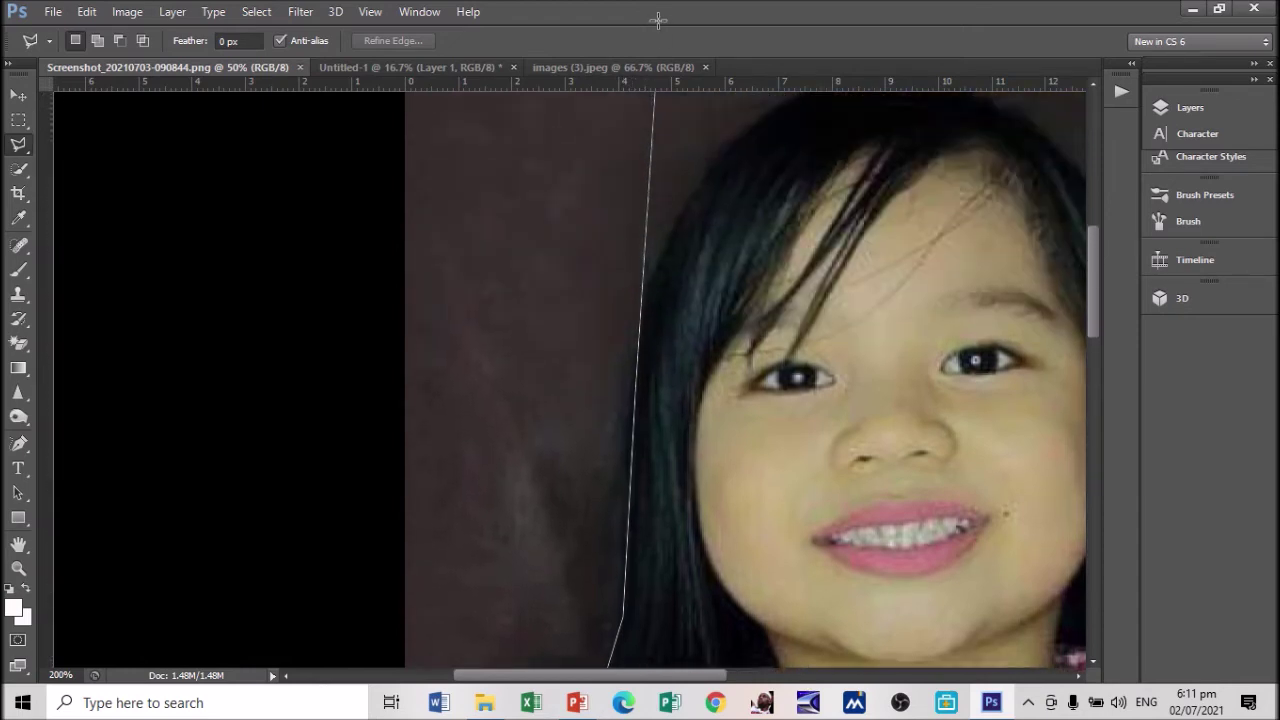
scroll(688, 293, "up", 1)
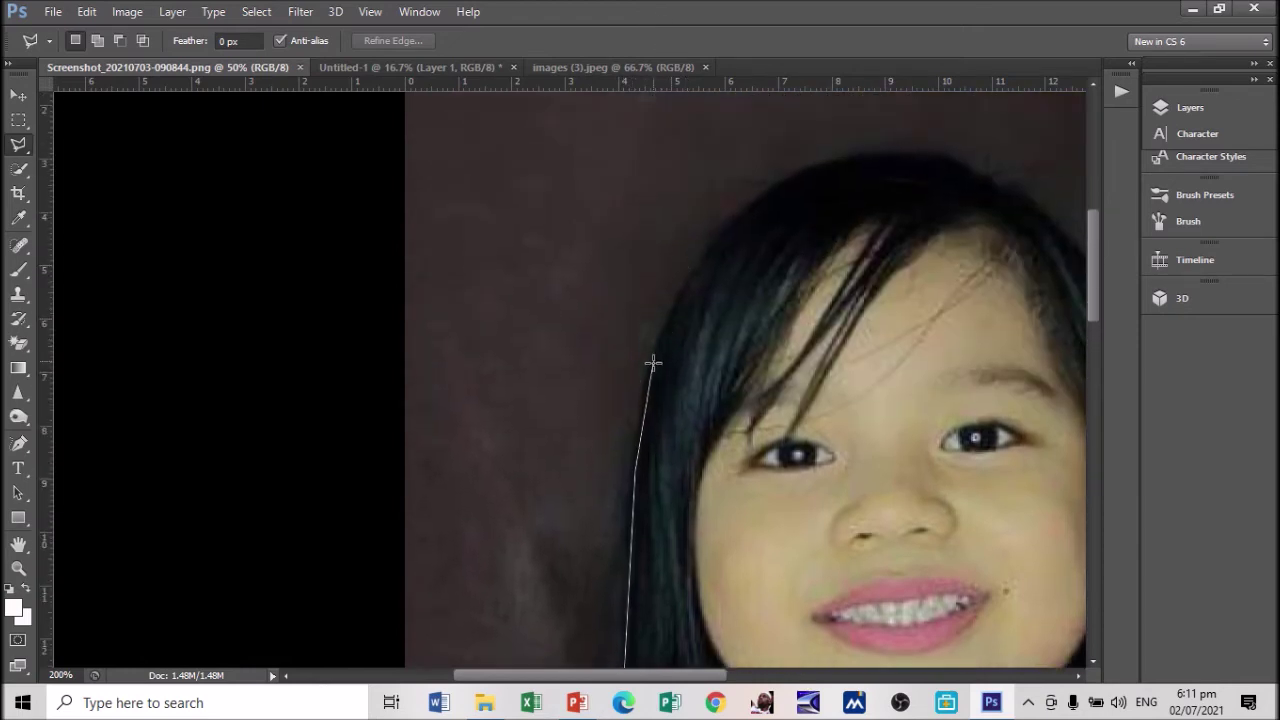
left_click(654, 356)
left_click(676, 302)
left_click(711, 248)
left_click(760, 201)
left_click(820, 165)
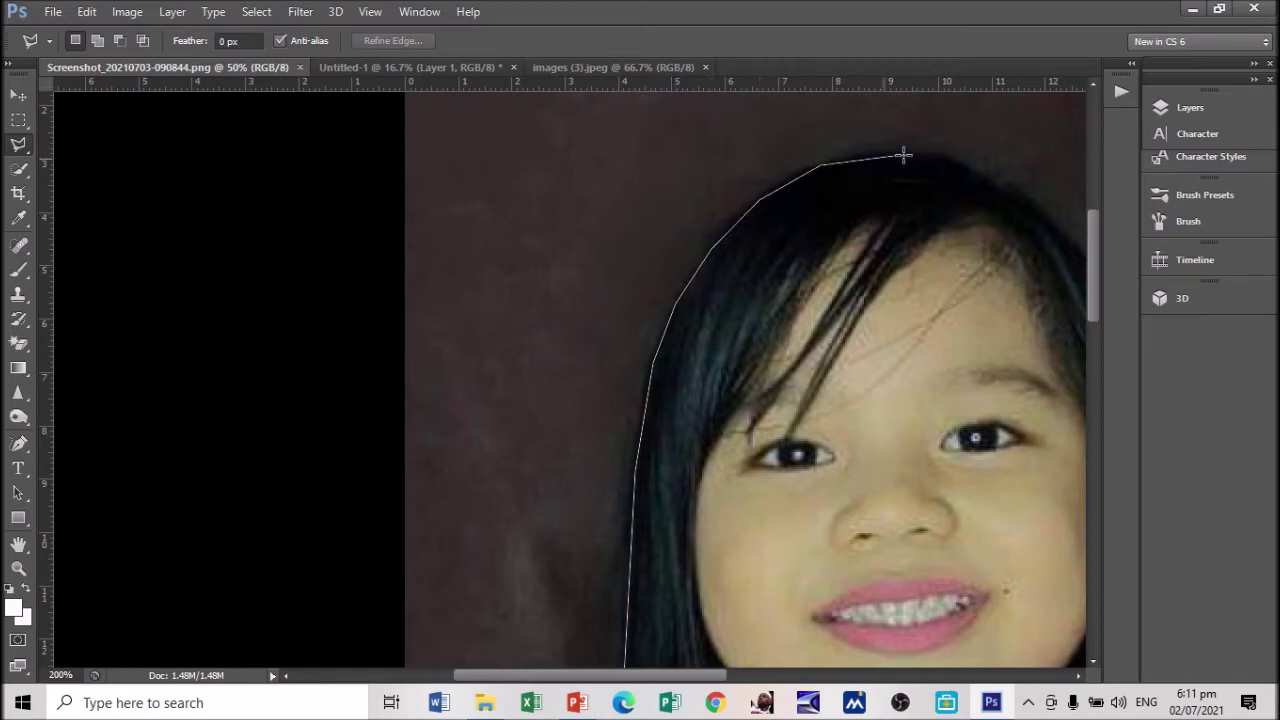
left_click(982, 172)
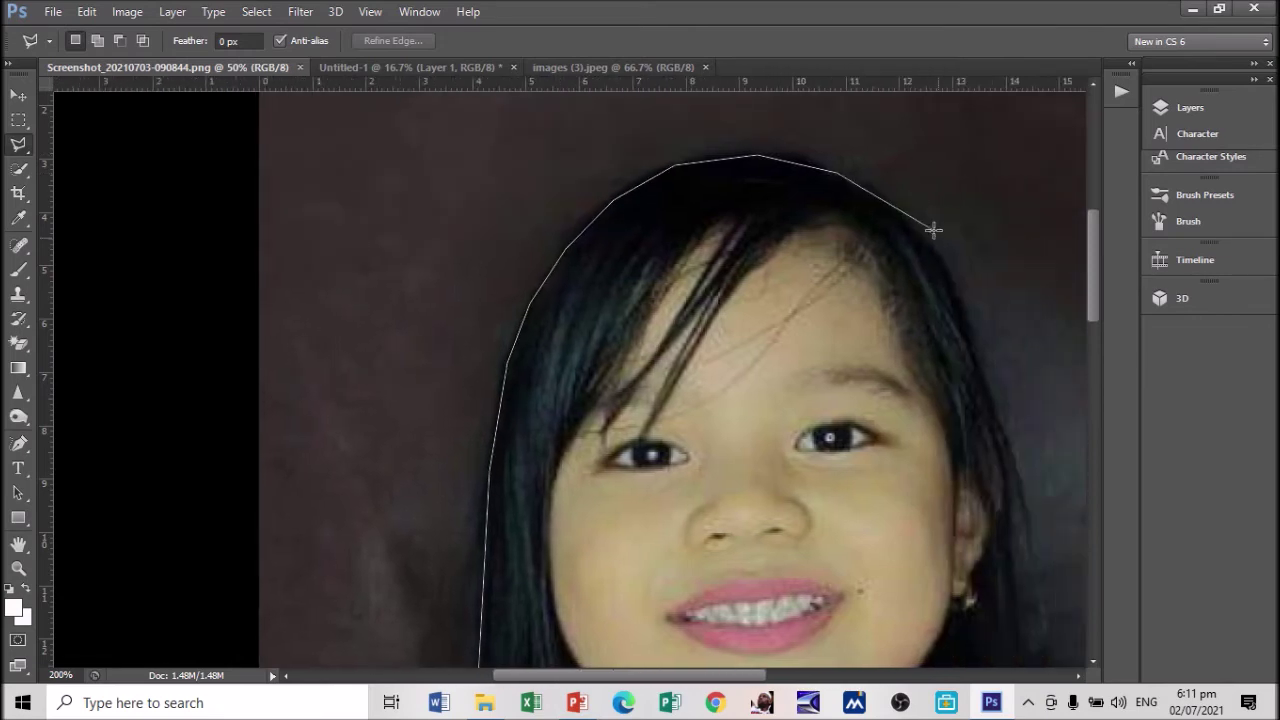
left_click(924, 234)
left_click(1005, 488)
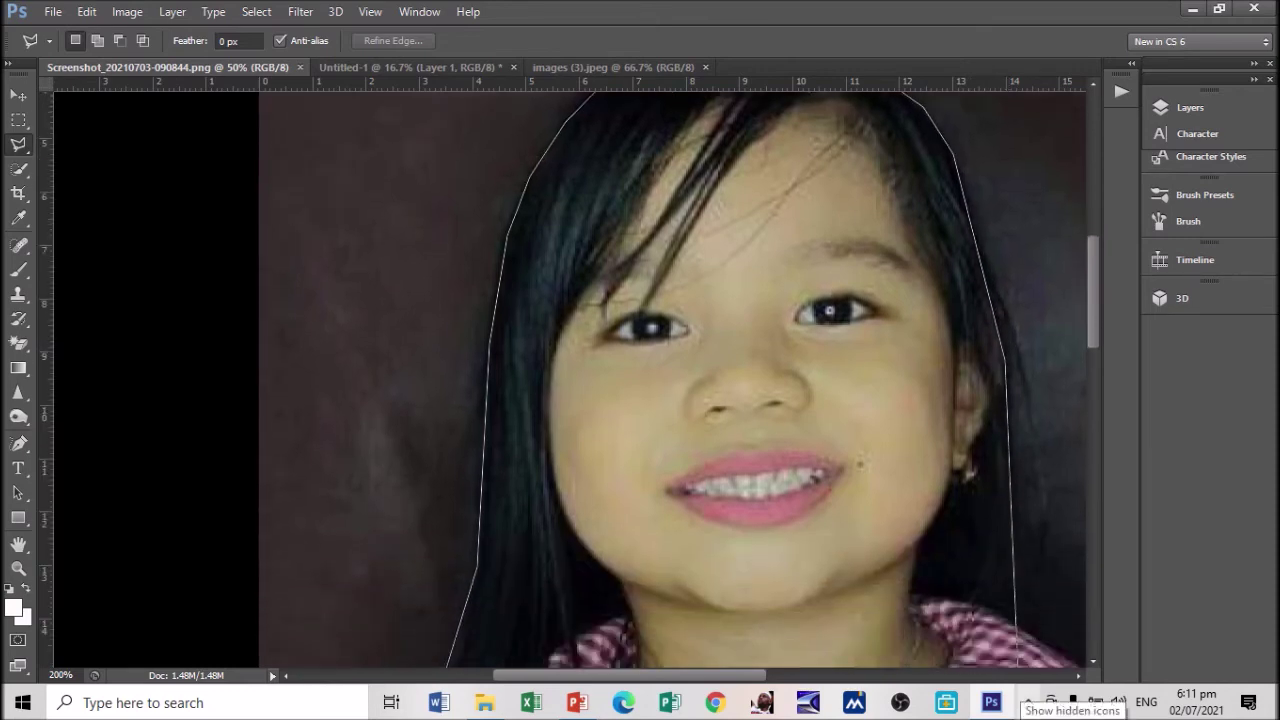
left_click(1020, 549)
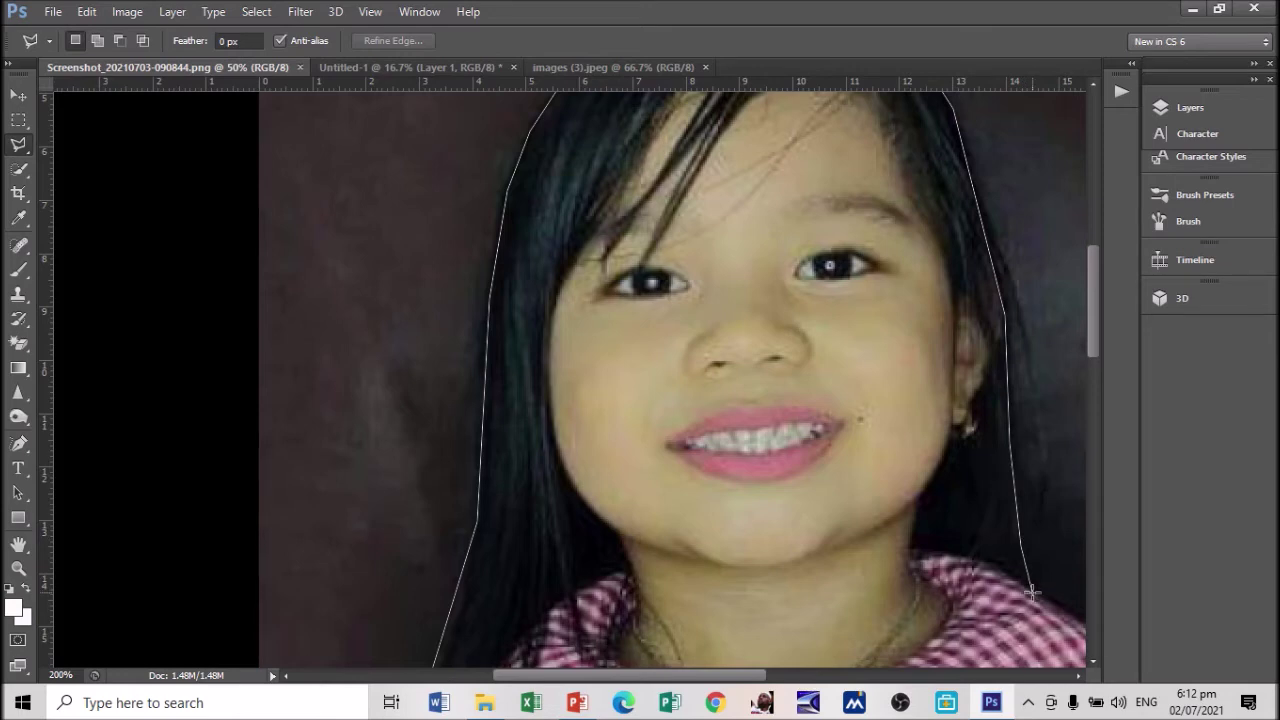
left_click(1032, 592)
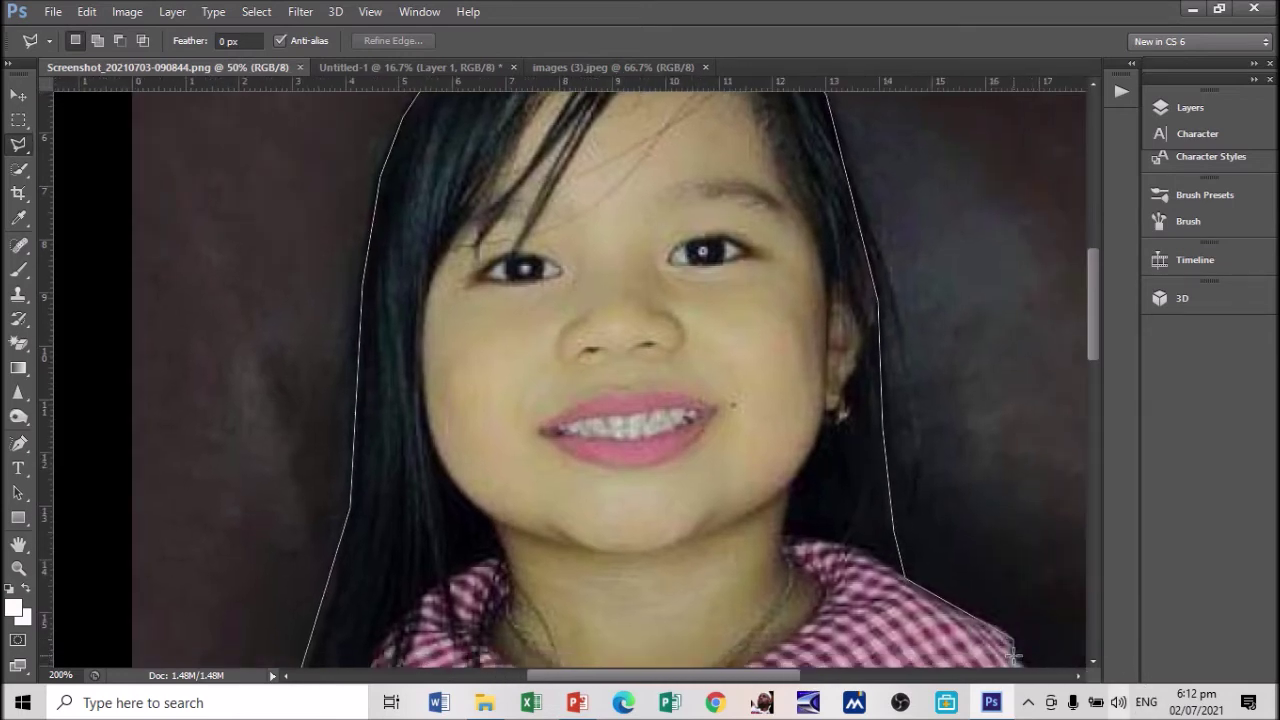
Extend the outline beyond the photo's corners and close it into a selection
scroll(1013, 655, "down", 5)
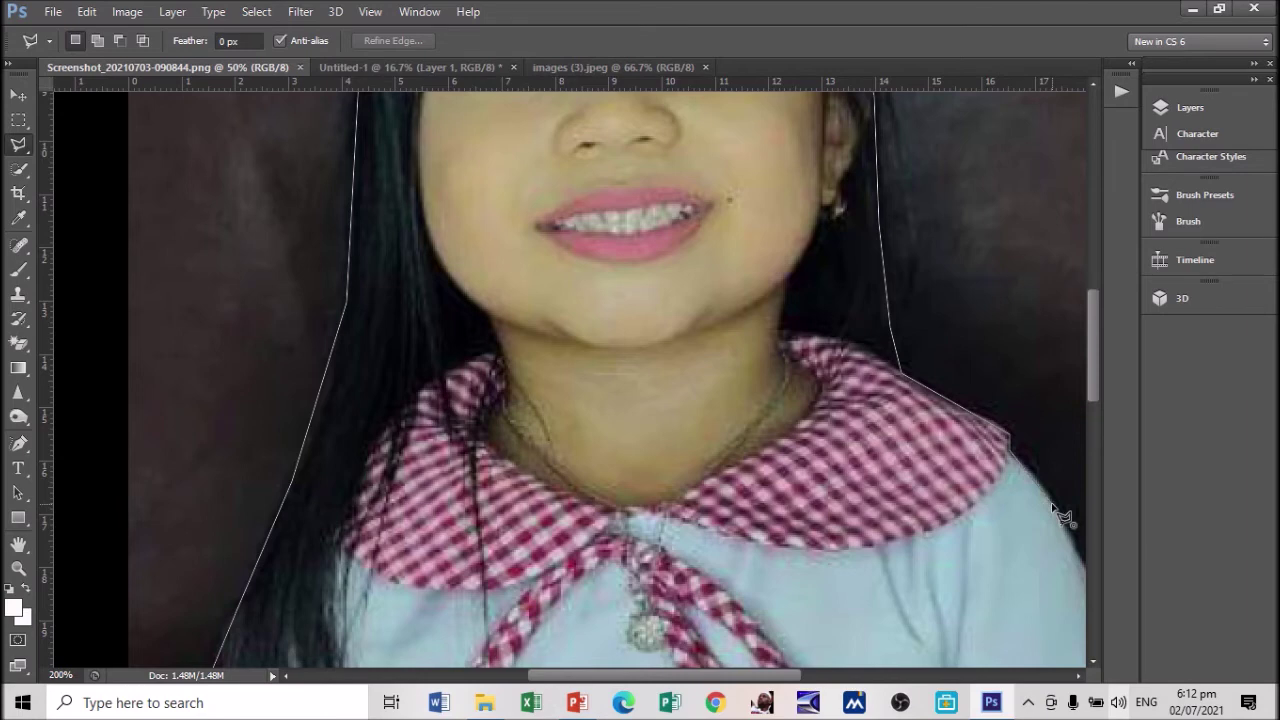
key("ctrl+minus")
key("ctrl+minus")
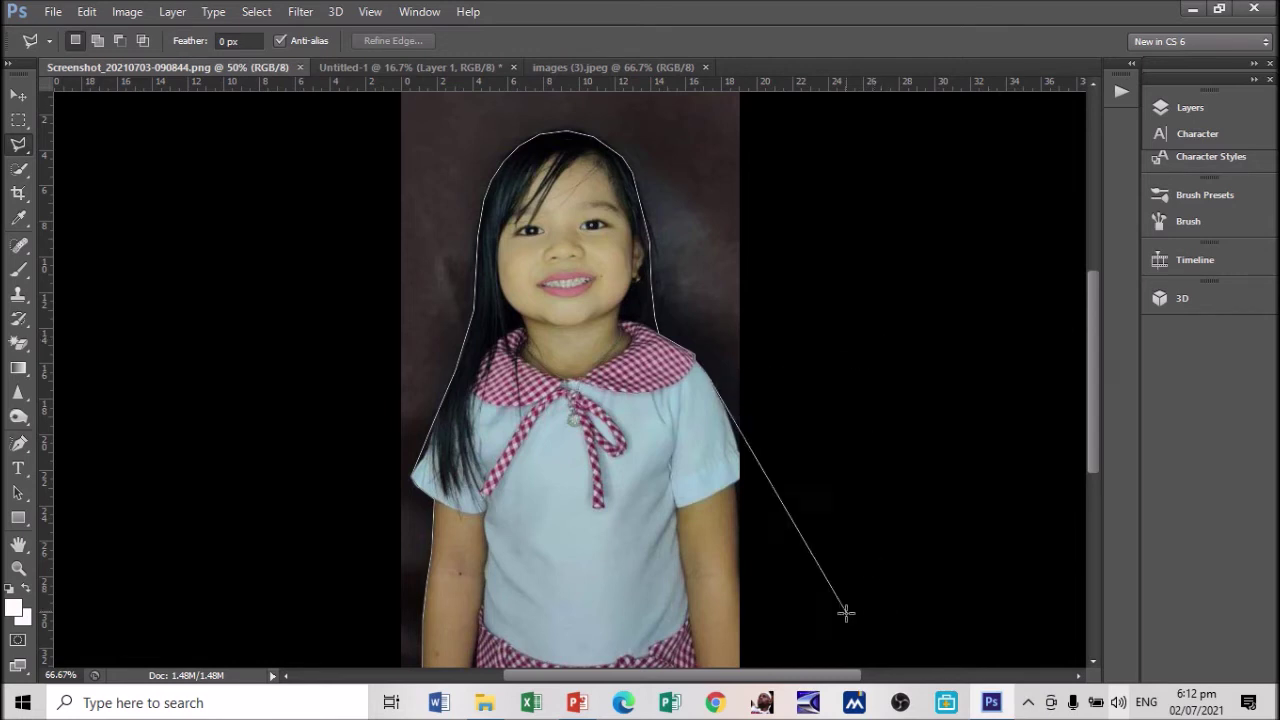
left_click(866, 322)
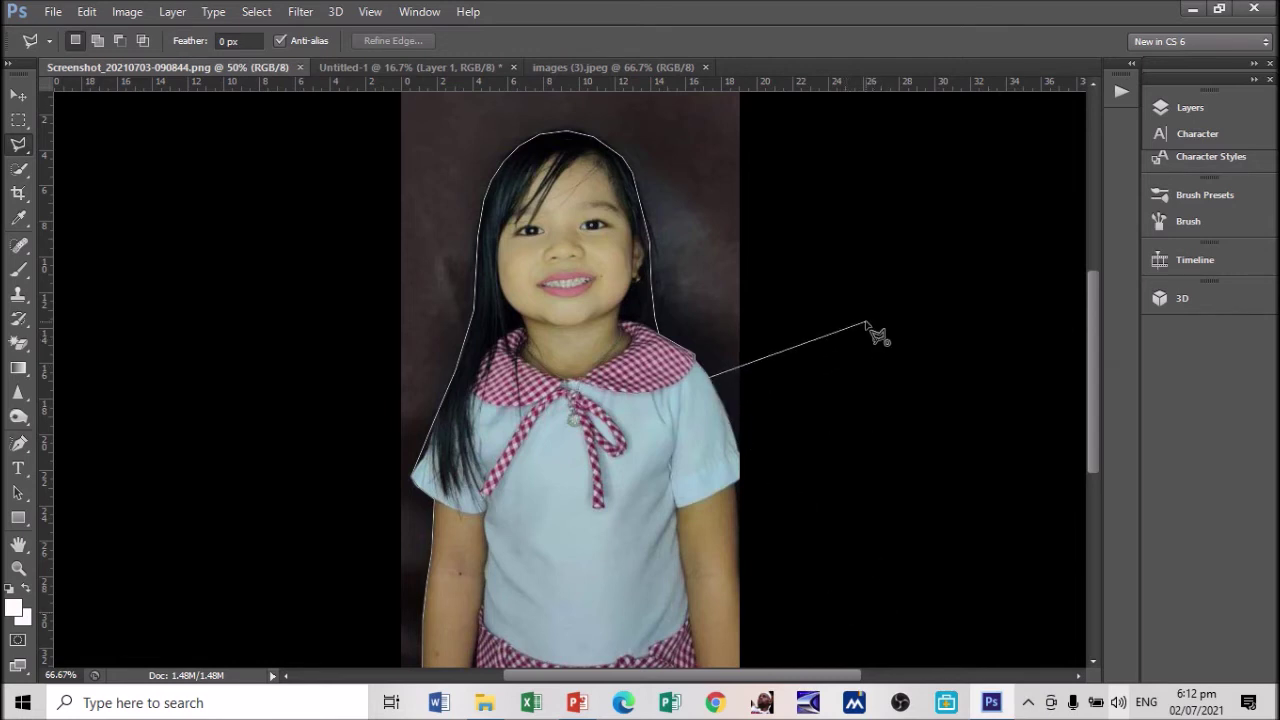
key("ctrl+minus")
left_click(771, 130)
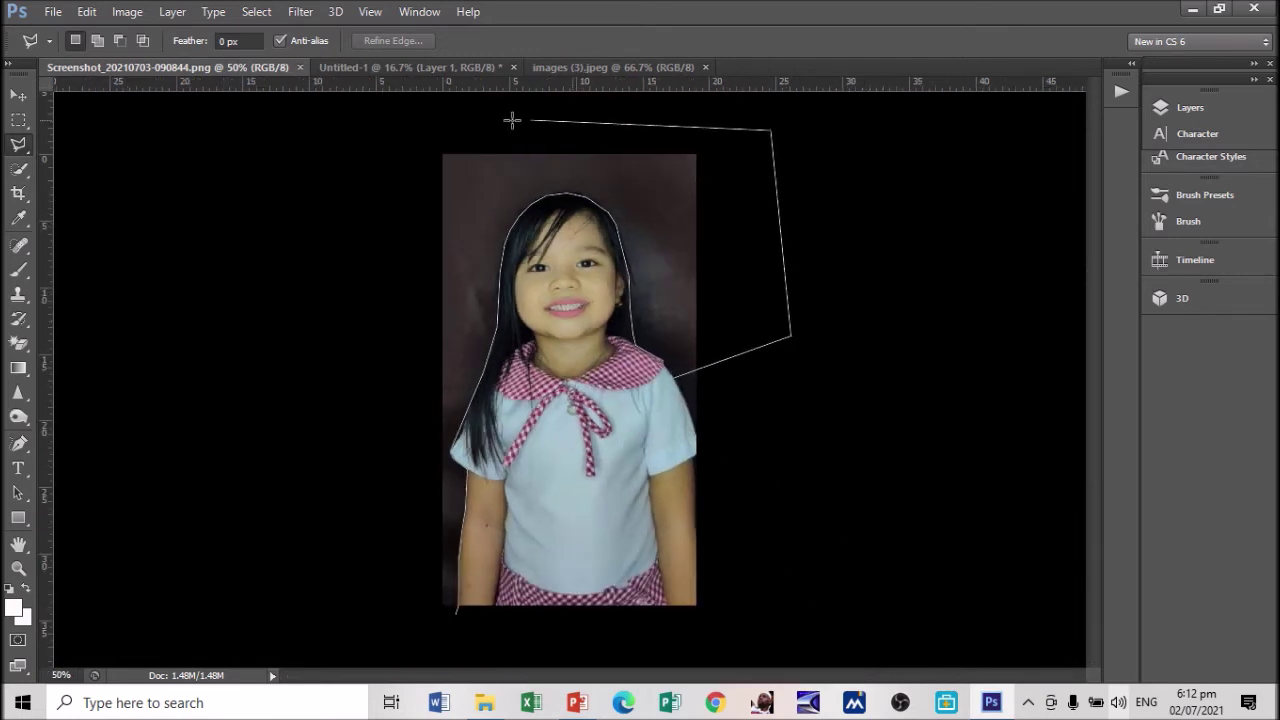
left_click(379, 137)
left_click(393, 588)
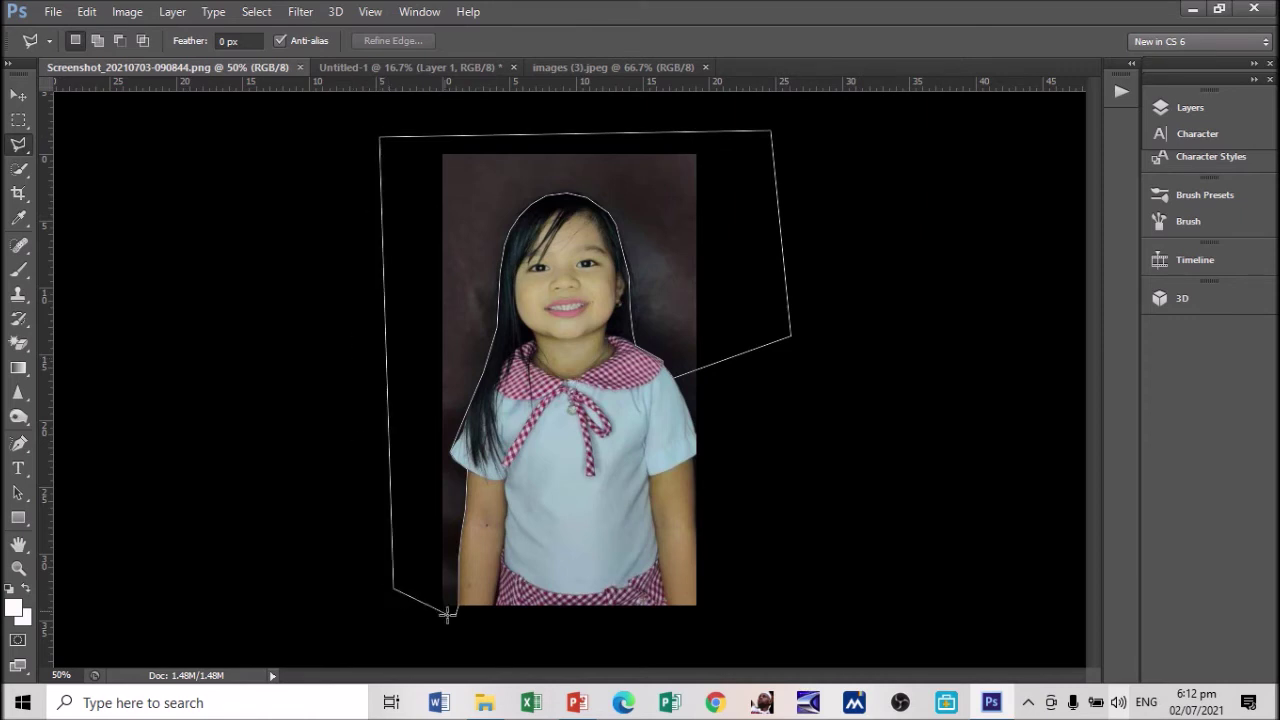
left_click(455, 617)
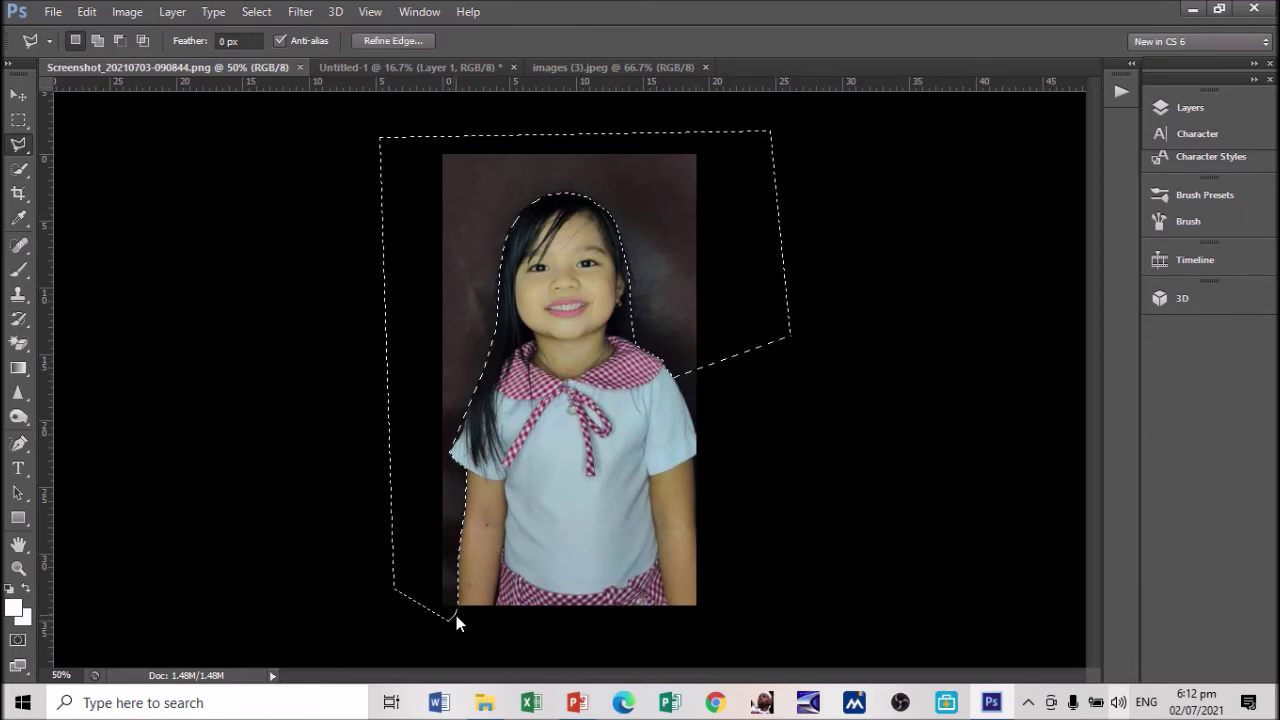
left_click(1217, 110)
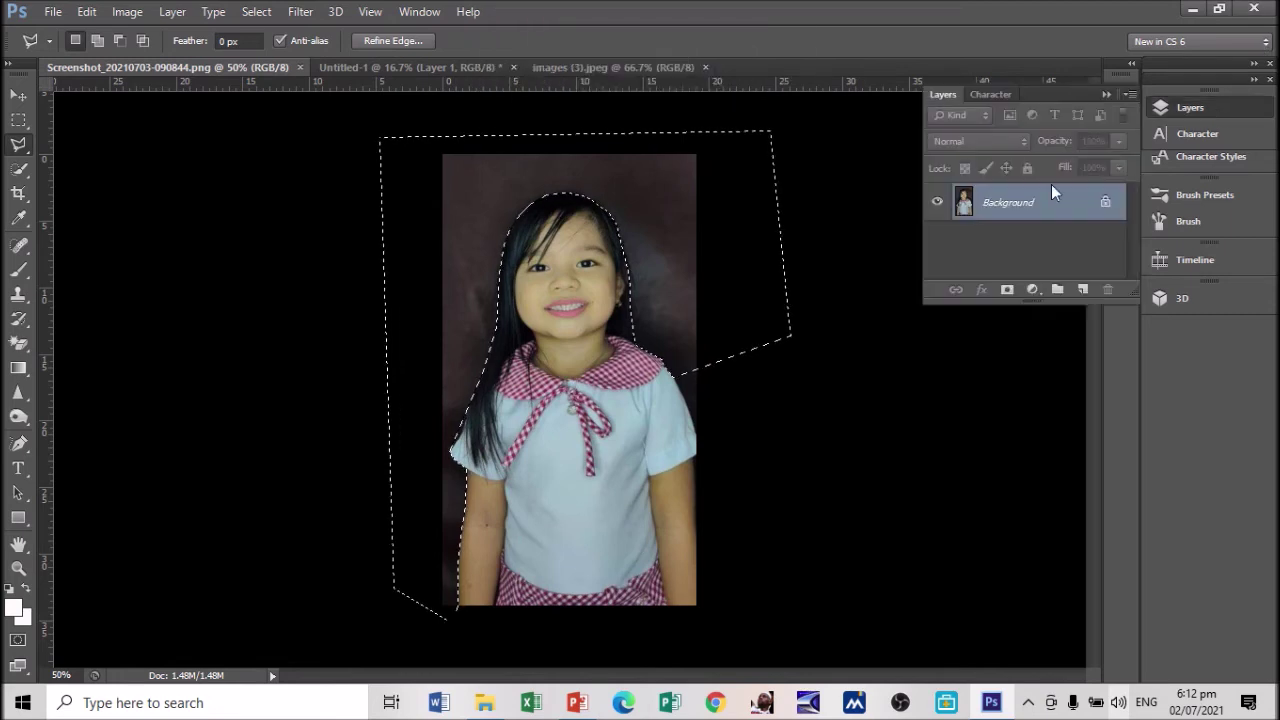
Convert the background to Layer 0 and delete the selected dark backdrop
double_click(1003, 215)
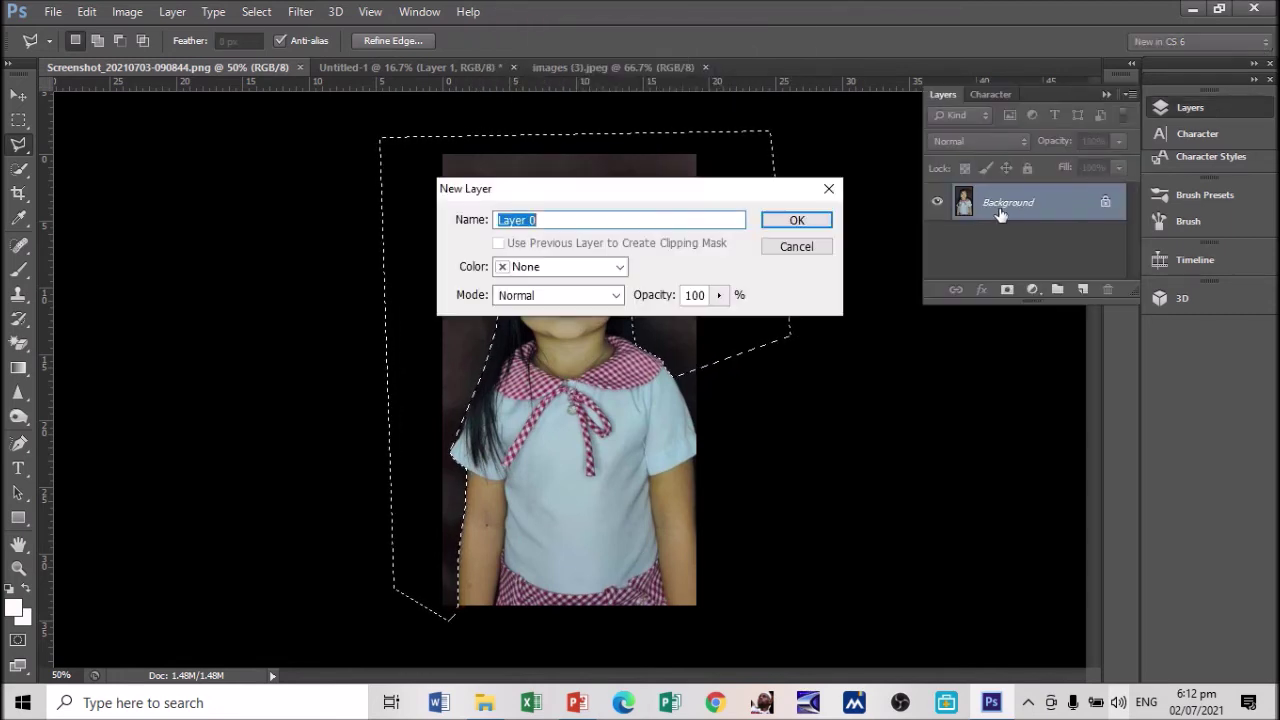
left_click(824, 219)
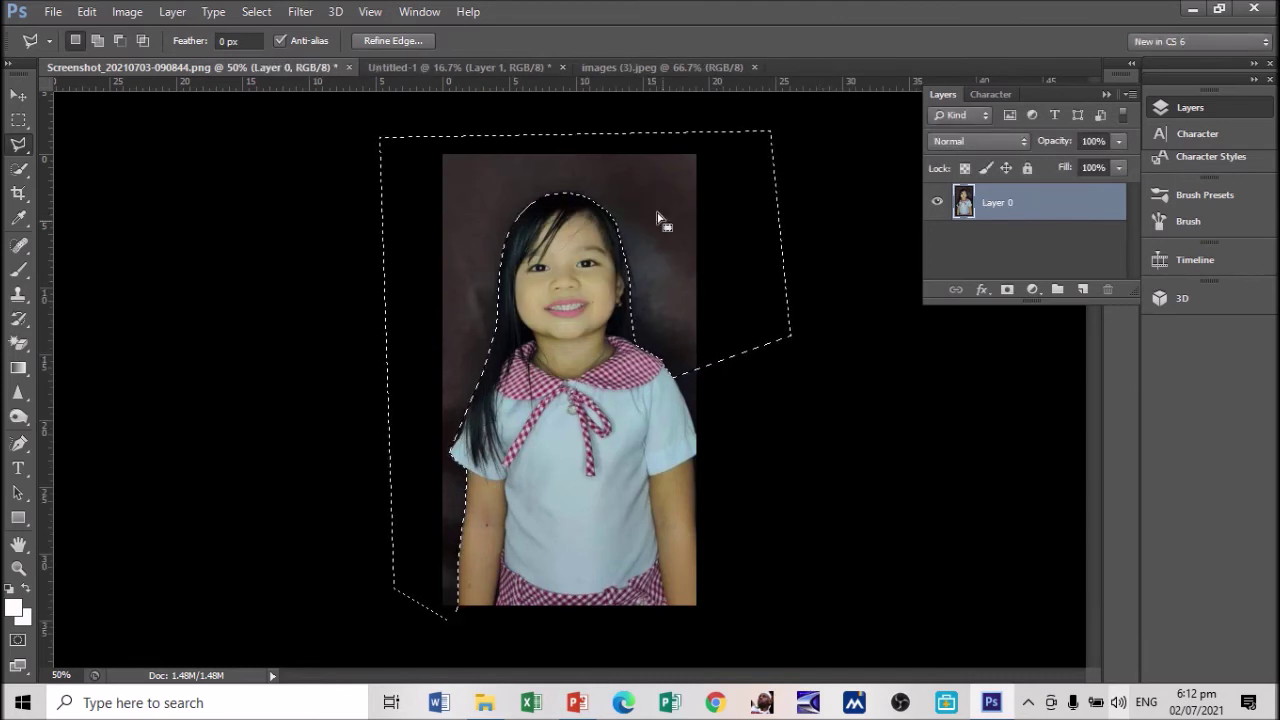
key("Delete")
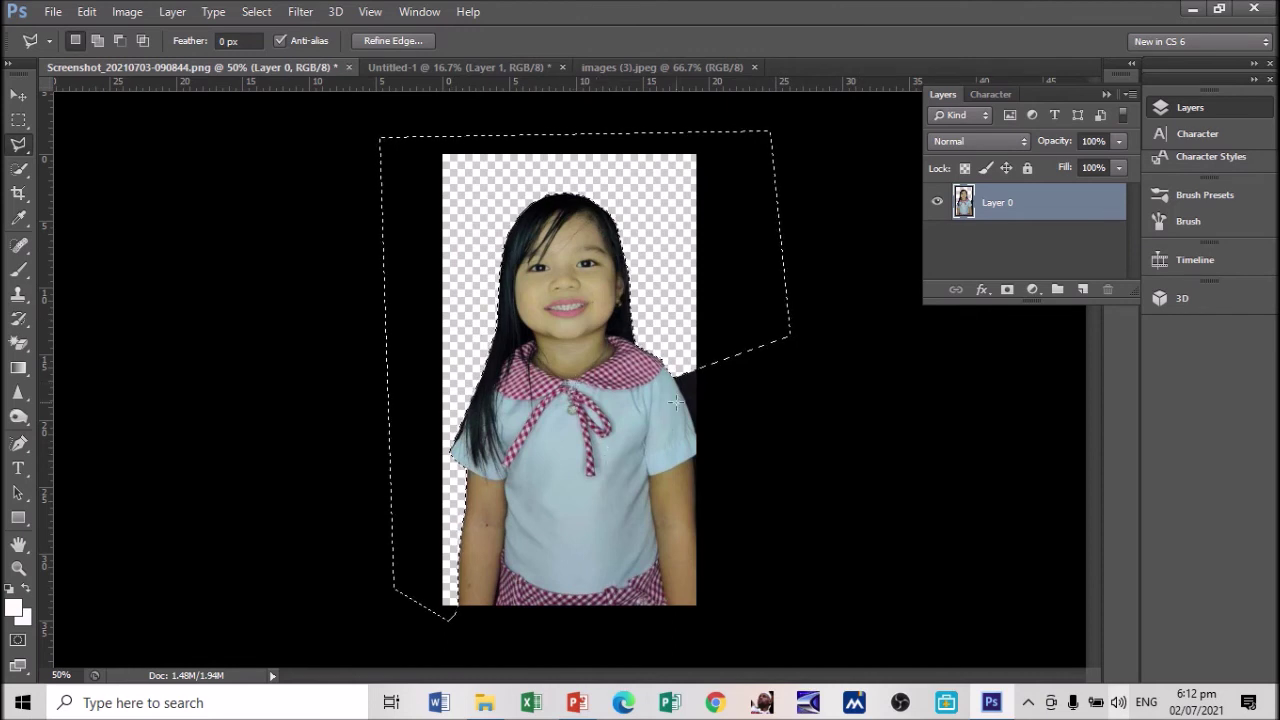
Deselect and lasso the leftover dark patch beside her right shoulder
key("ctrl+plus")
key("ctrl+plus")
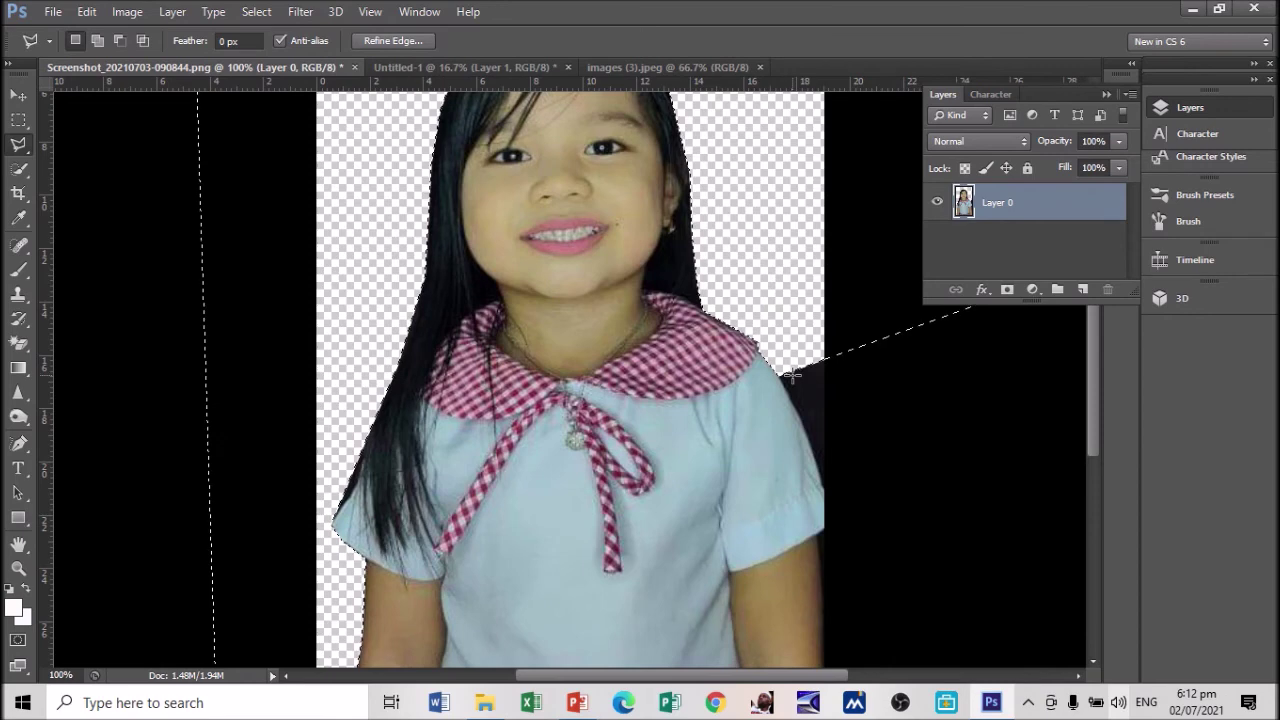
key("ctrl+d")
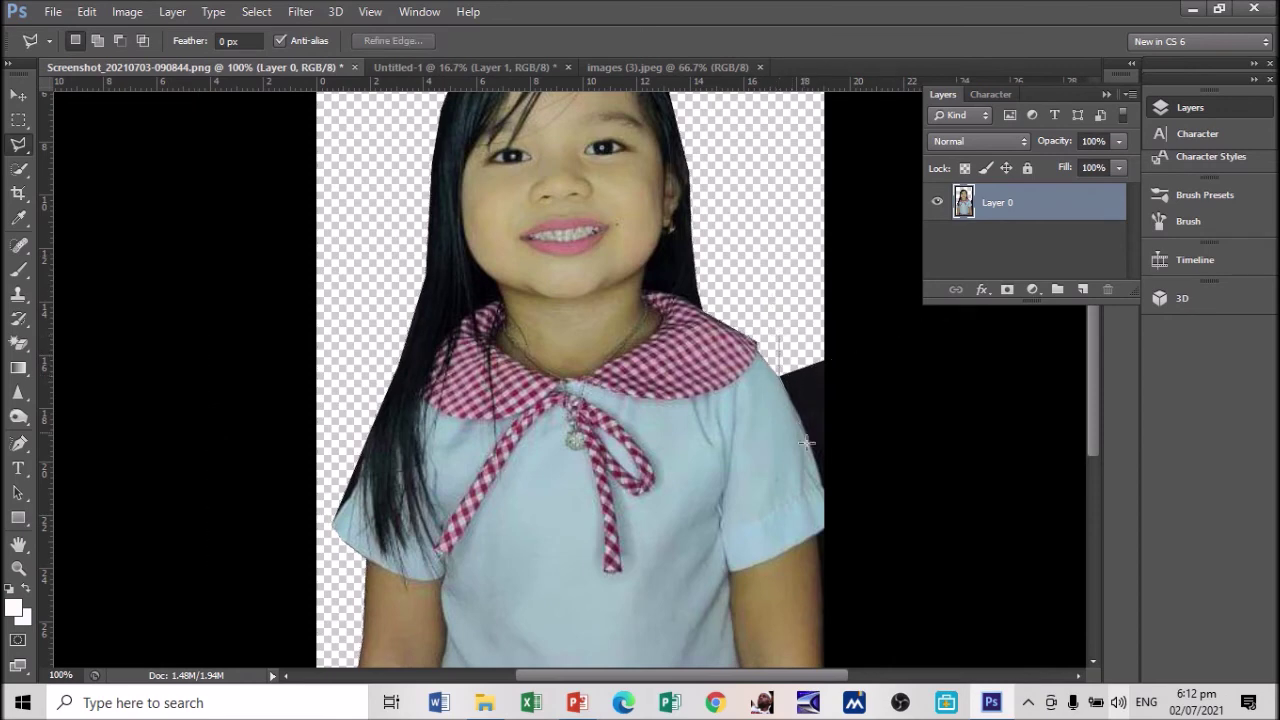
left_click(827, 506)
left_click(939, 414)
left_click(879, 316)
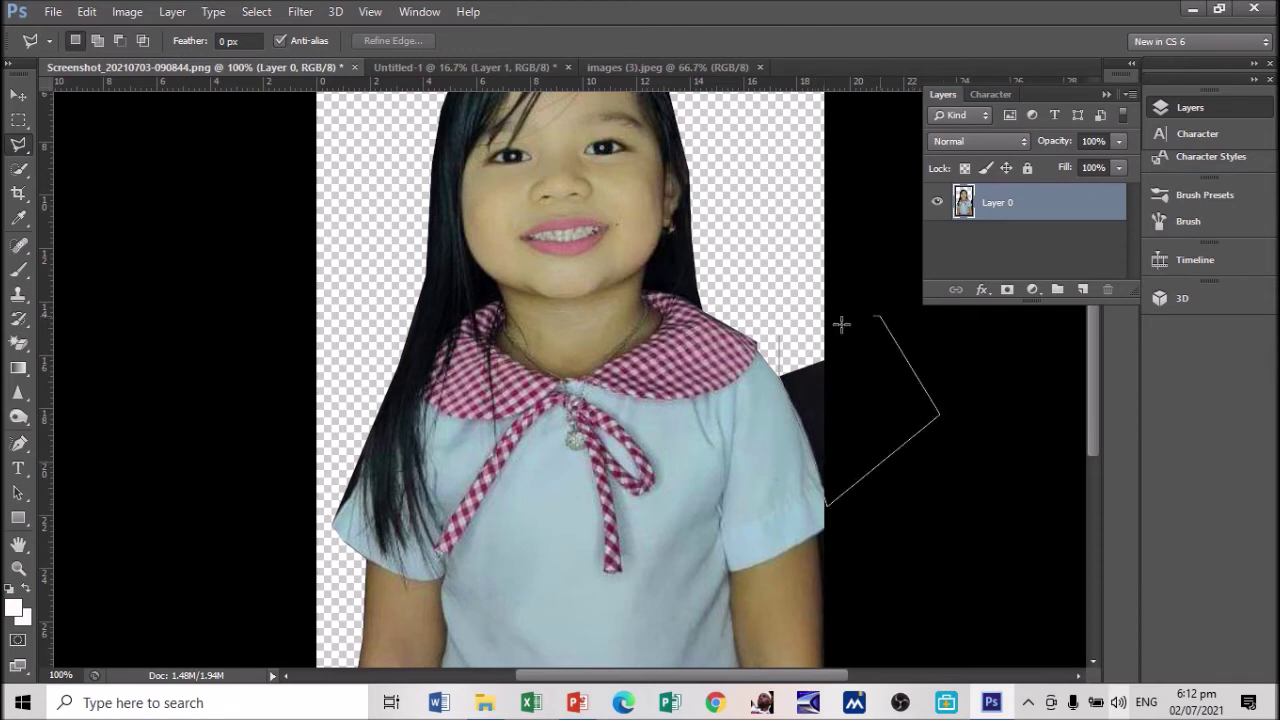
double_click(783, 340)
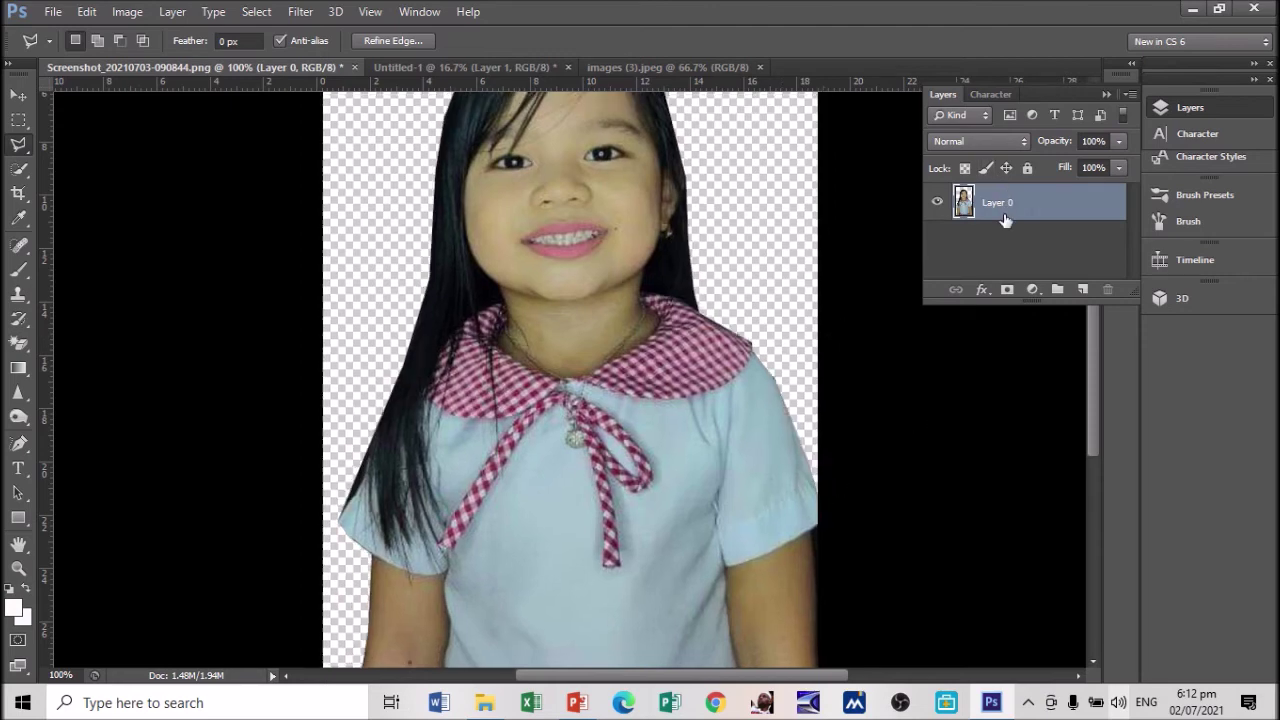
key("ctrl+minus")
key("ctrl+minus")
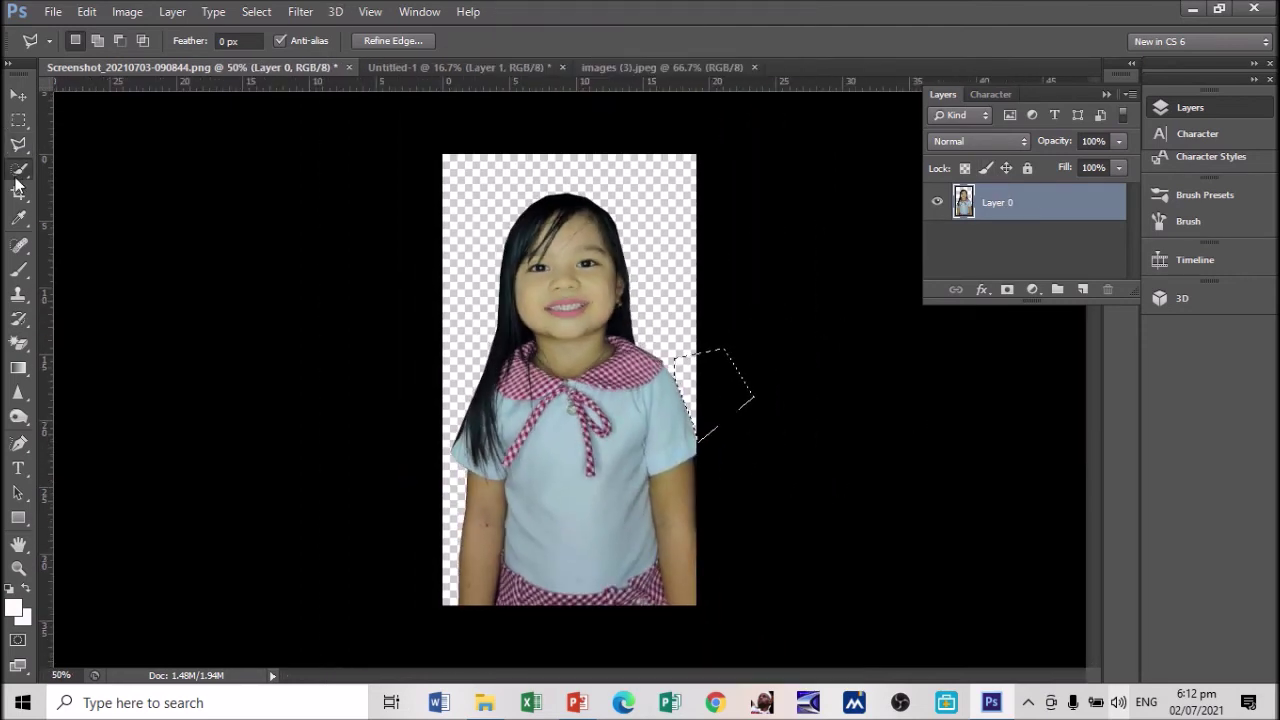
Subtract the stray shoulder patch with Quick Selection, then deselect
left_click(17, 172)
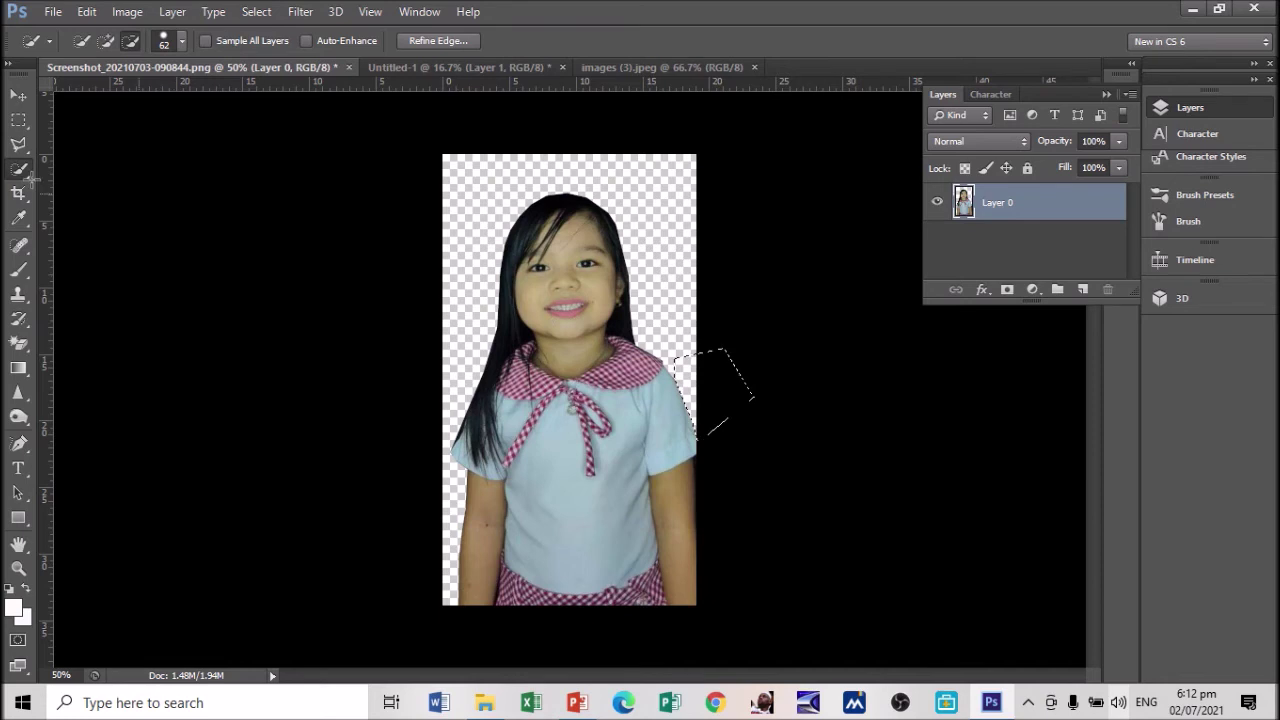
left_click(128, 44)
left_click_drag(685, 340, 732, 386)
key("ctrl+d")
Box the girl from head to waist with a rectangular selection and switch to Untitled-1
left_click(23, 126)
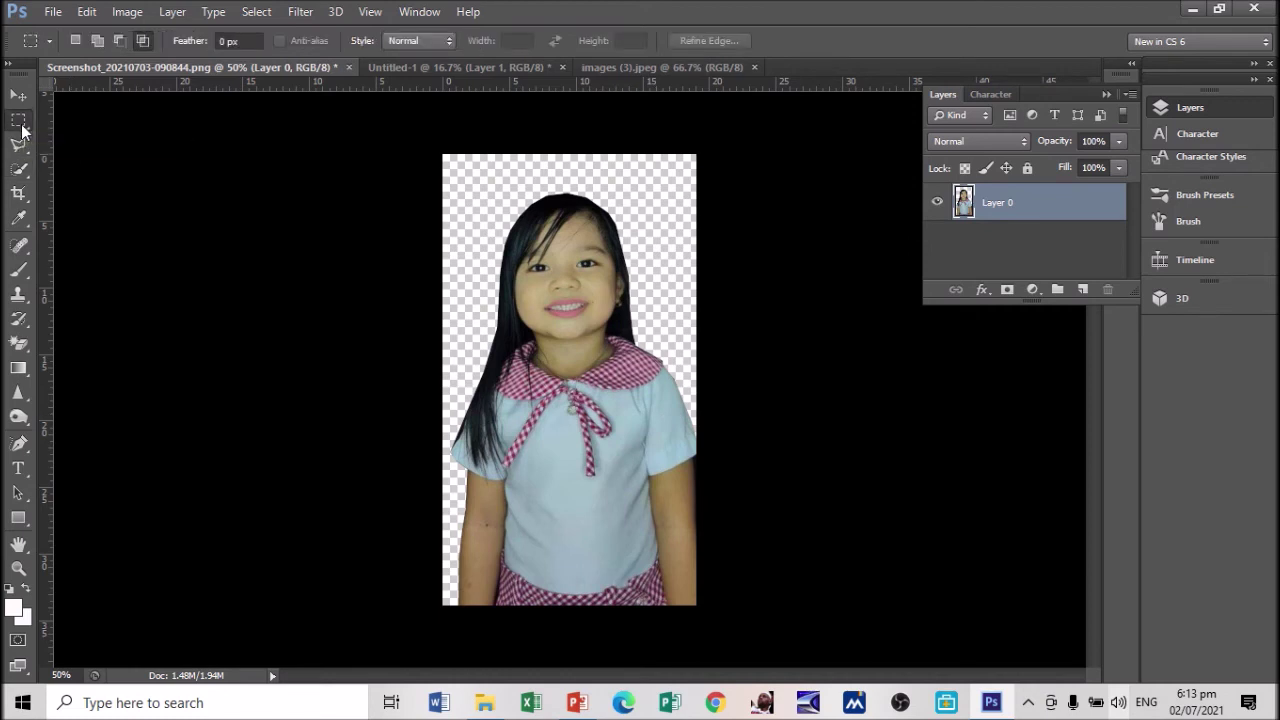
left_click_drag(445, 179, 700, 513)
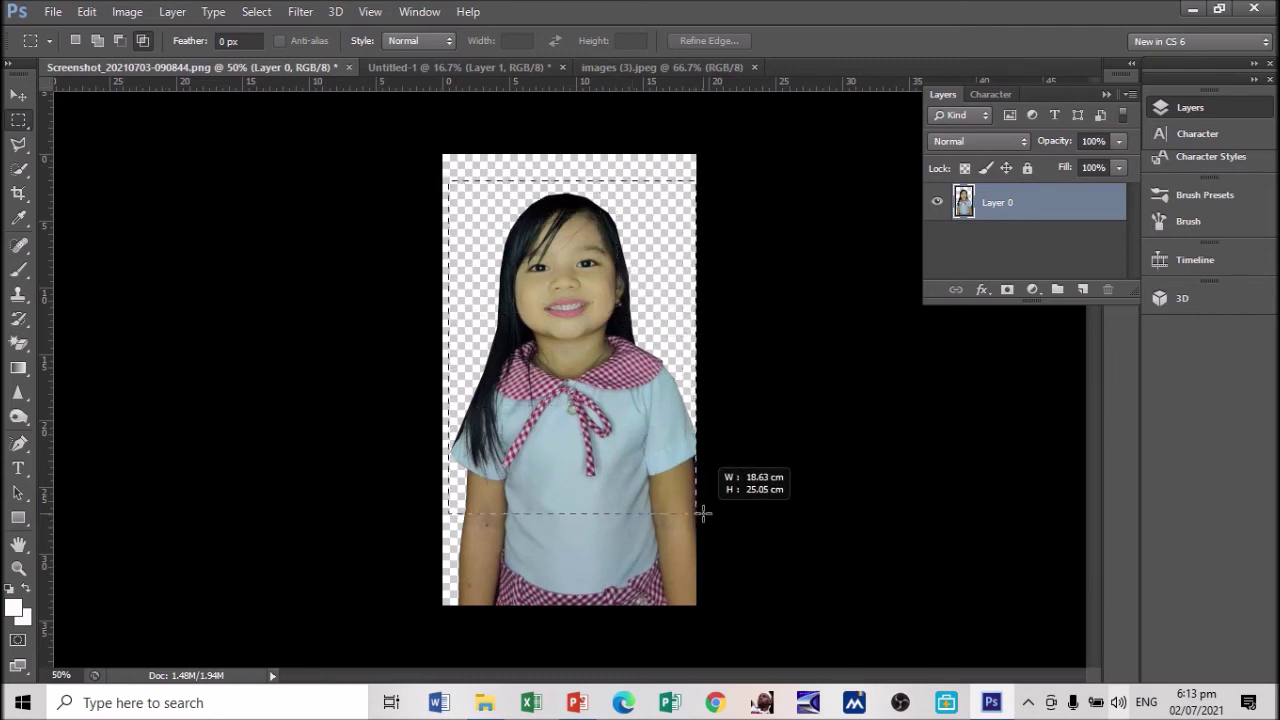
left_click_drag(700, 513, 703, 519)
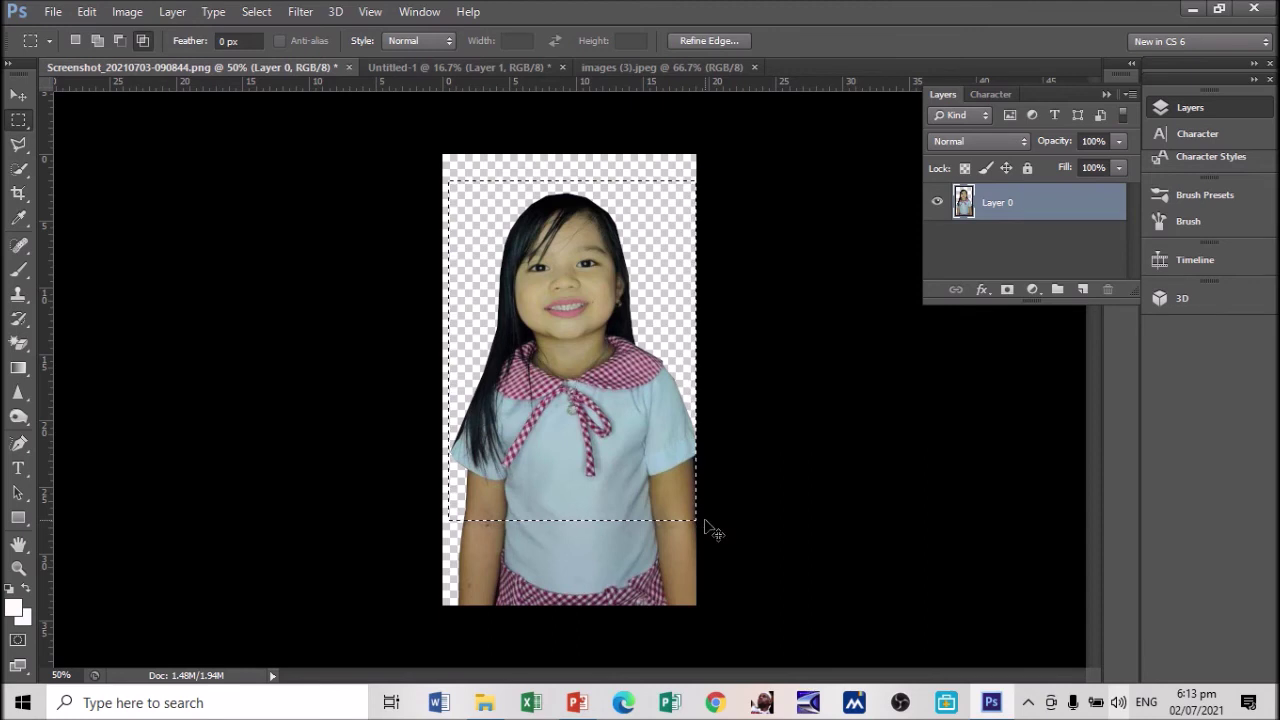
left_click(411, 67)
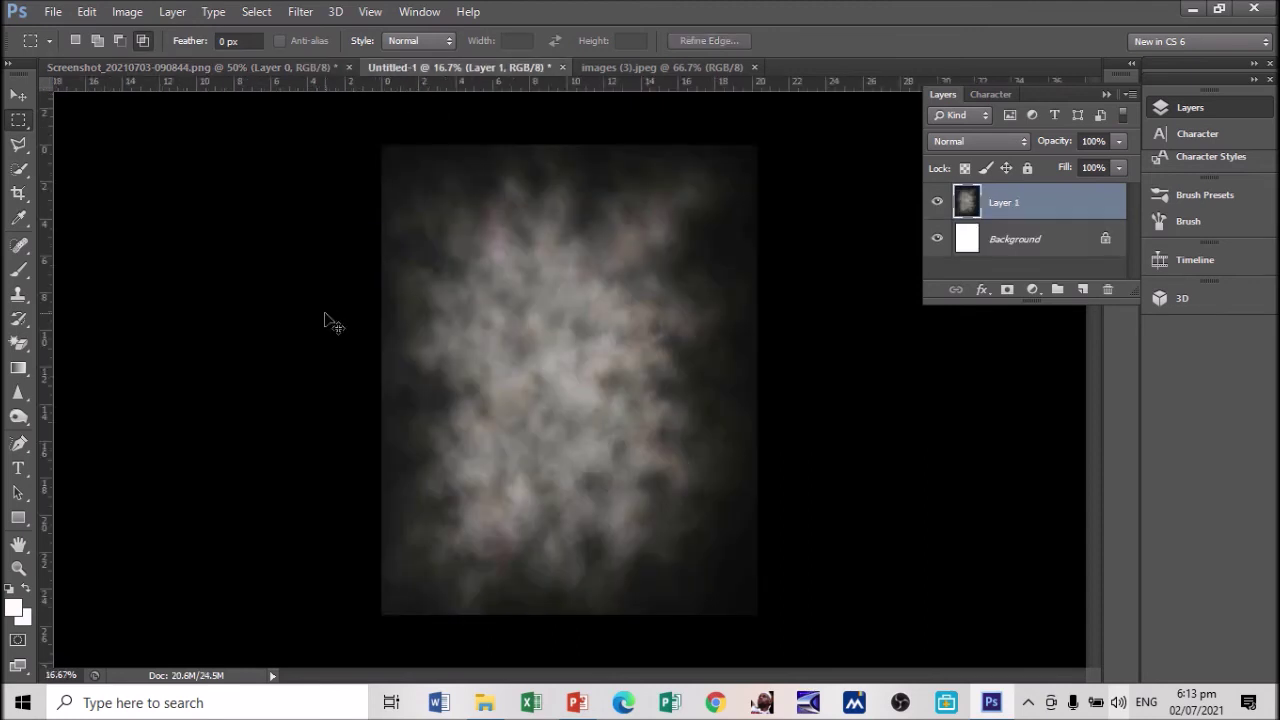
Paste the girl as Layer 2 and enlarge her to about 435% over the clouds
key("ctrl+v")
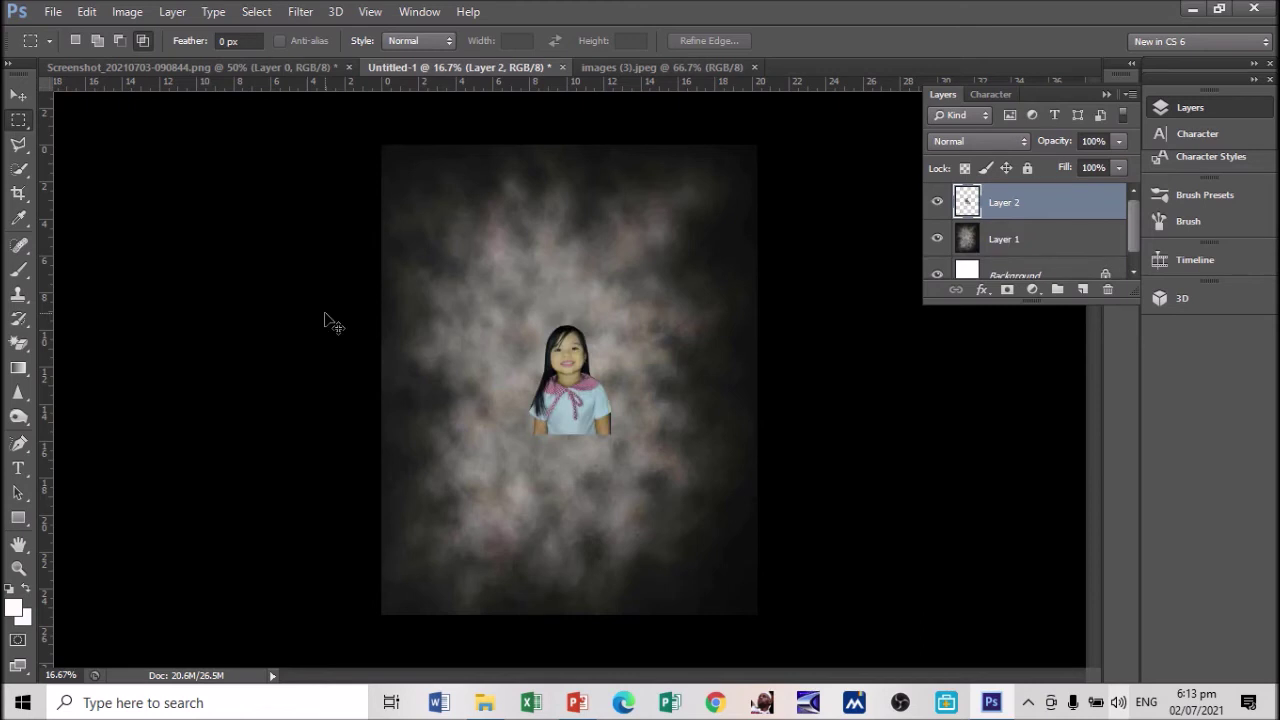
key("ctrl+t")
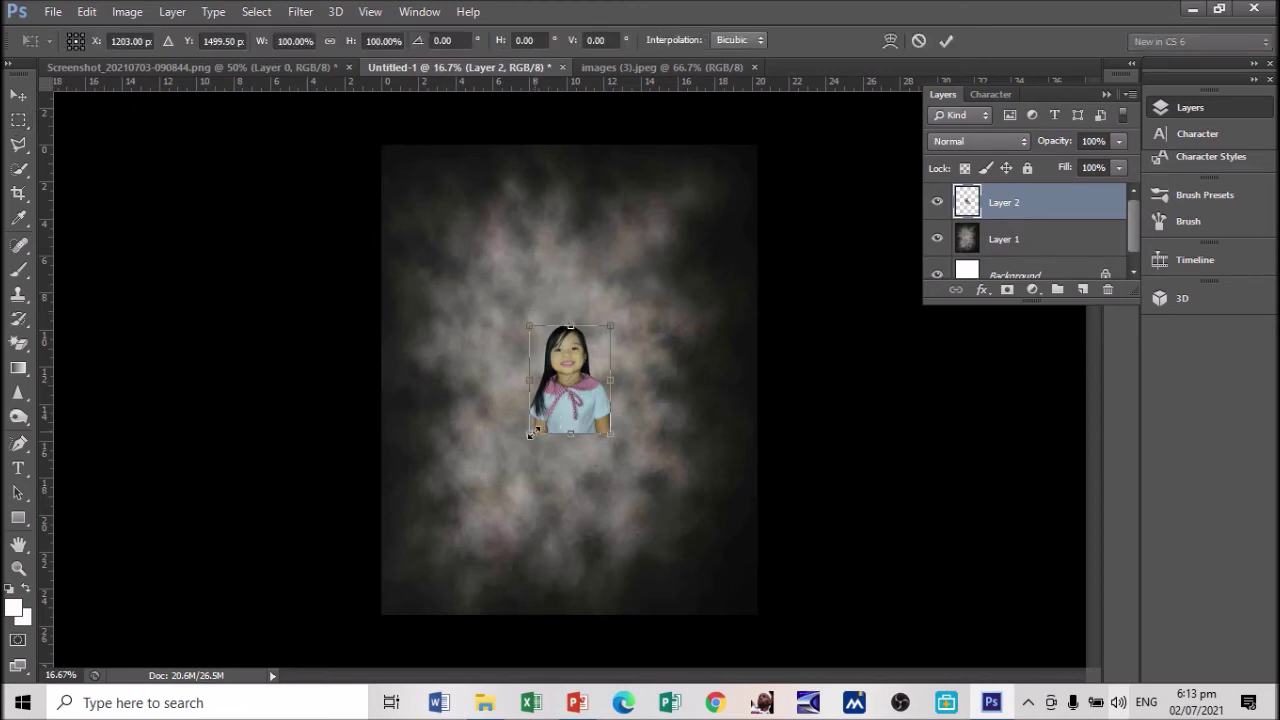
left_click_drag(528, 434, 385, 624)
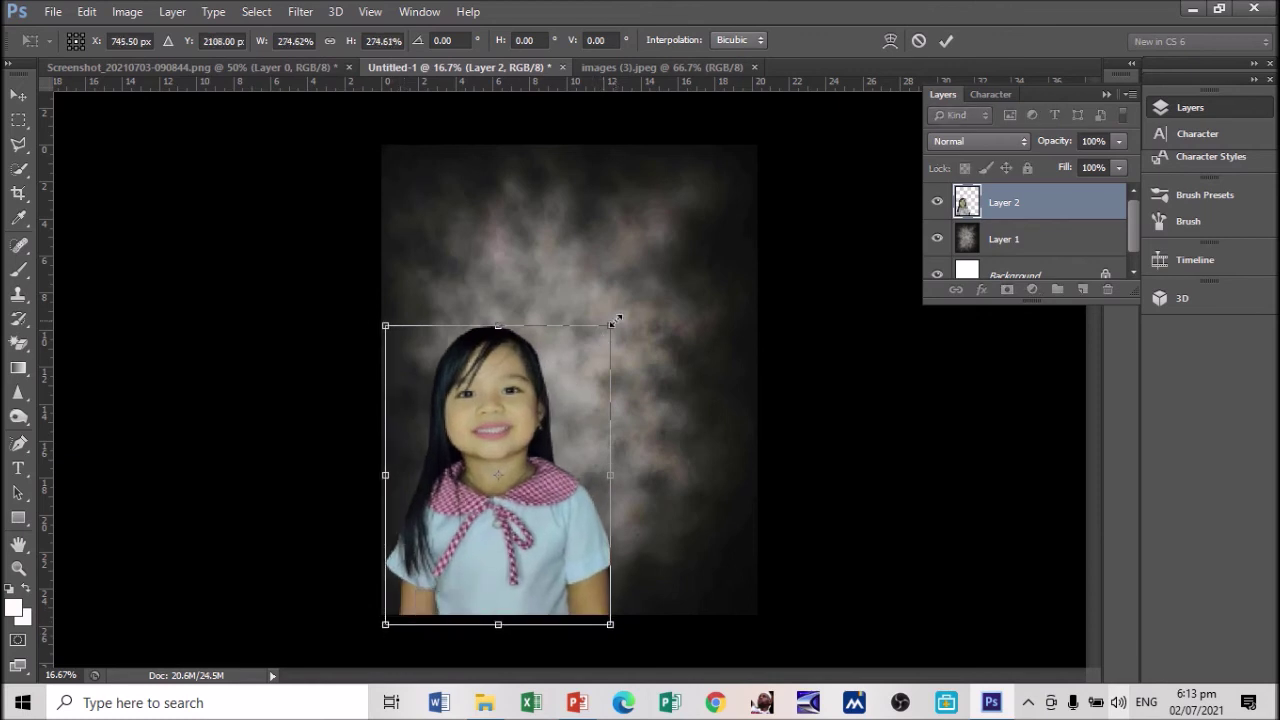
left_click_drag(612, 323, 790, 177)
left_click_drag(600, 317, 604, 314)
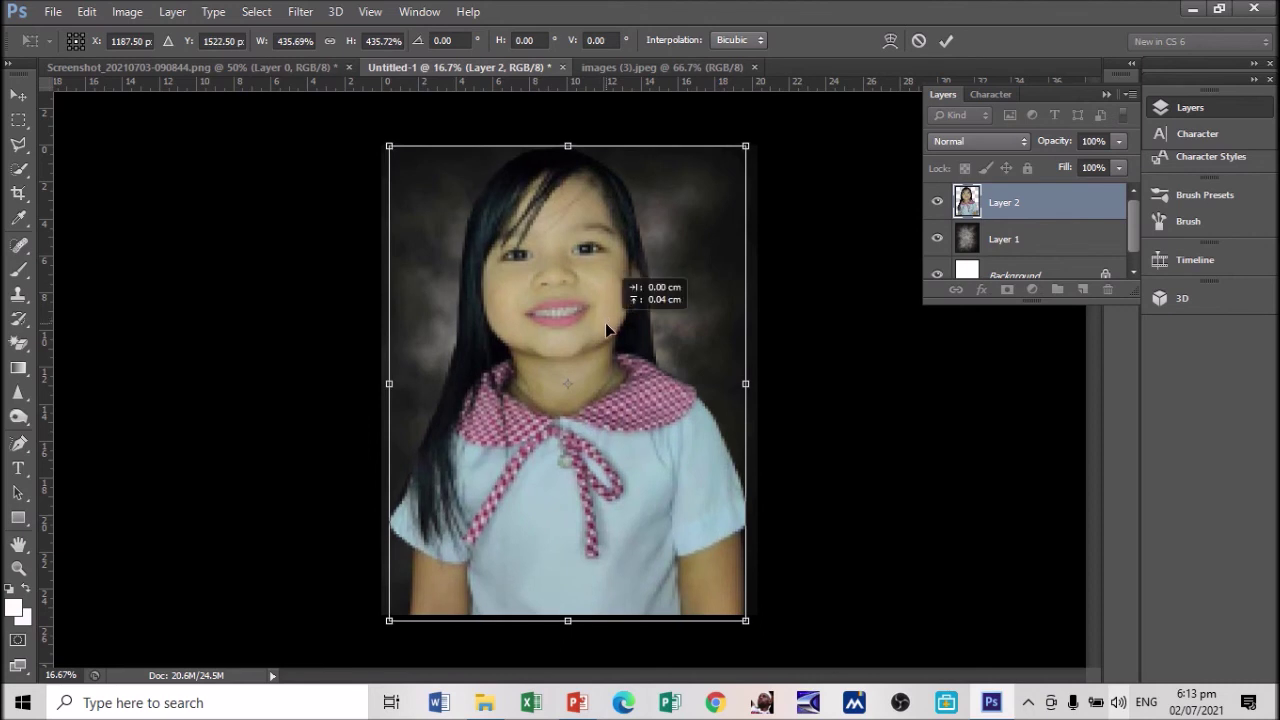
left_click_drag(604, 321, 606, 327)
key("Return")
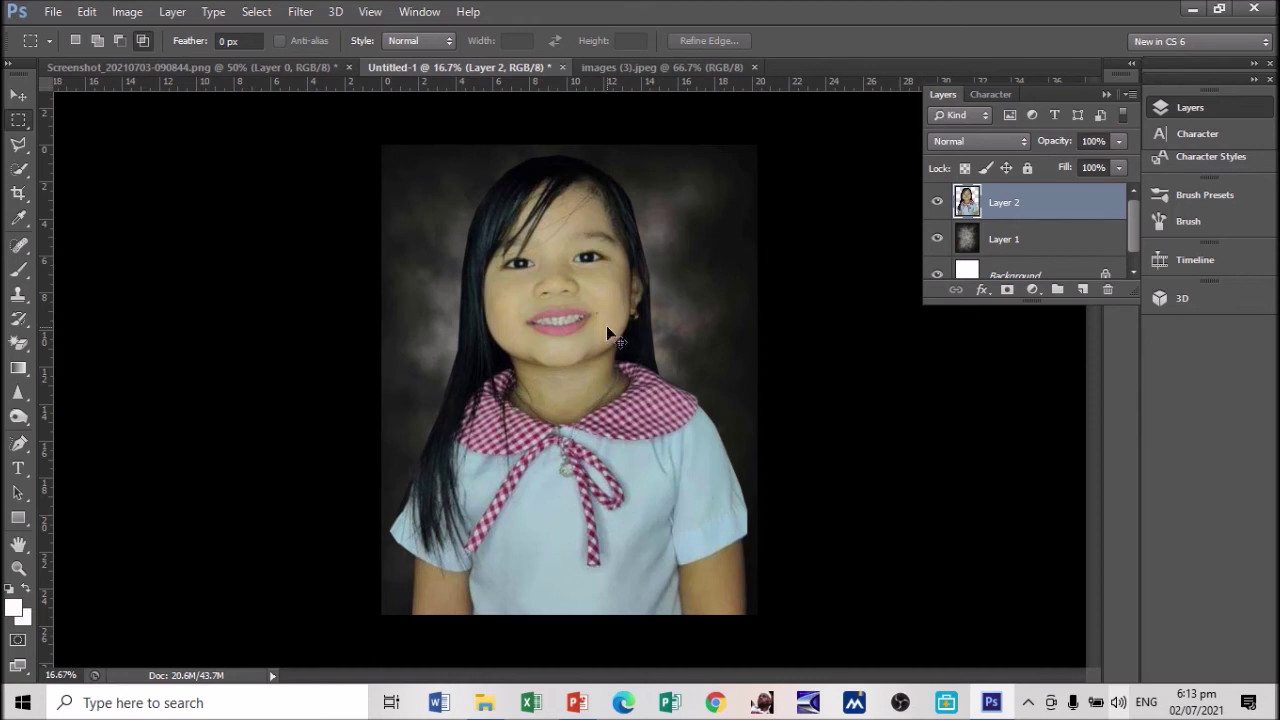
key("ctrl+minus")
key("ctrl+minus")
key("ctrl+plus")
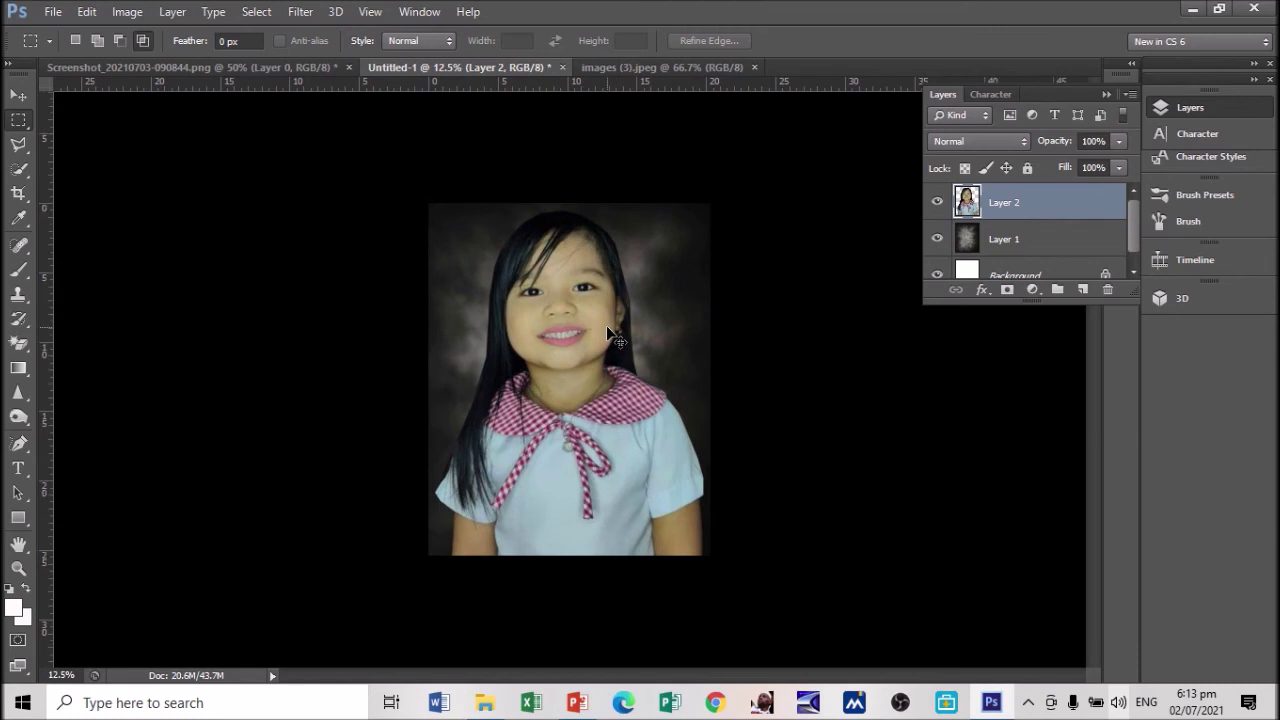
key("ctrl+plus")
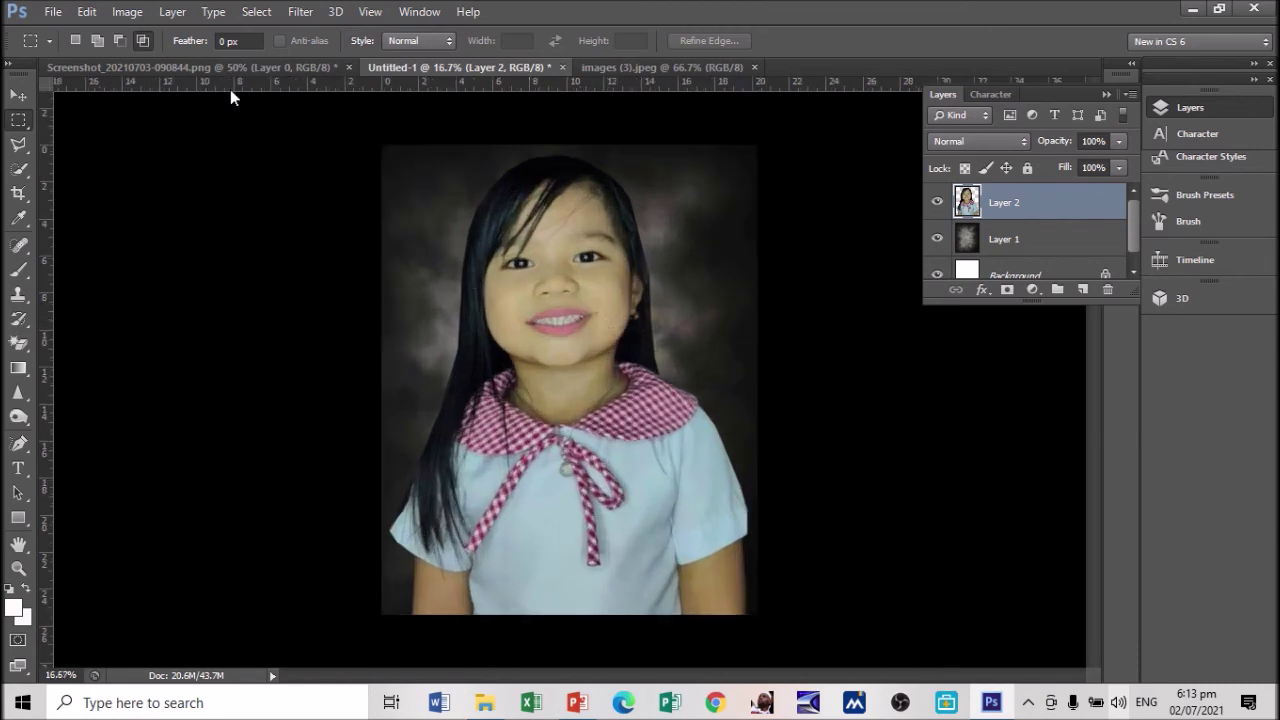
Save the composite as SAMPLE.jpg in Pictures at maximum JPEG quality 12
left_click(53, 12)
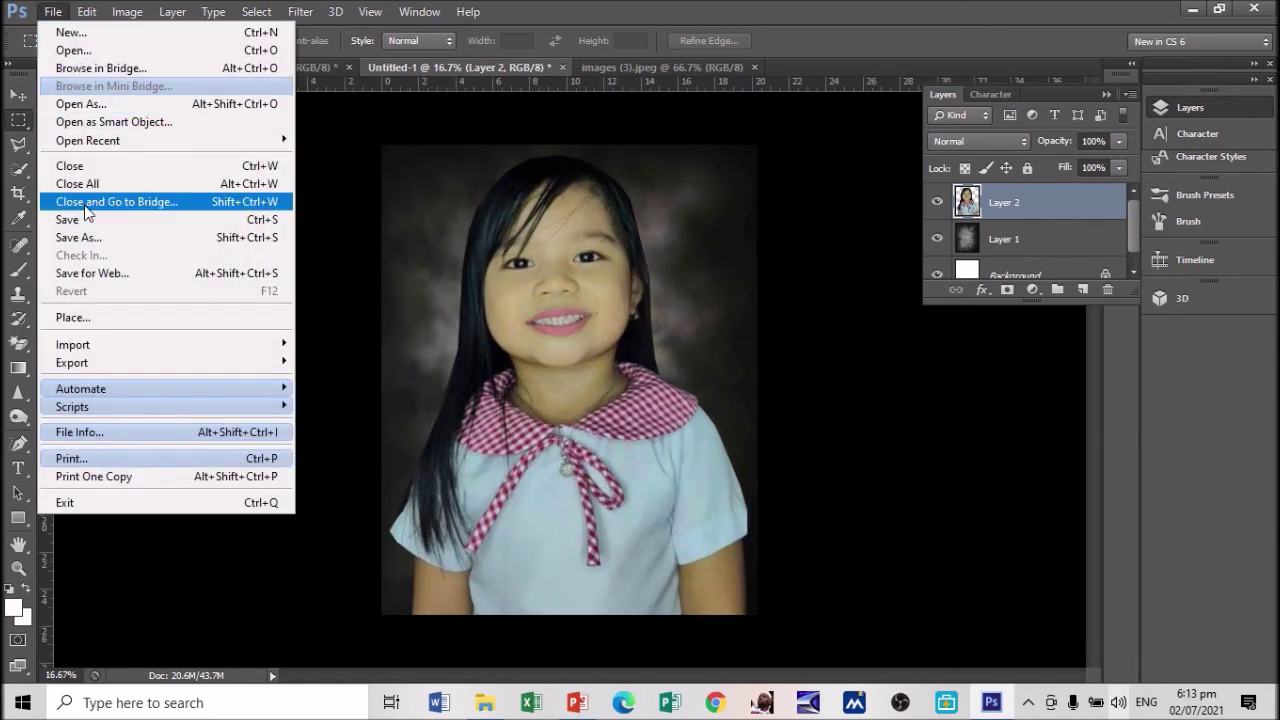
left_click(85, 240)
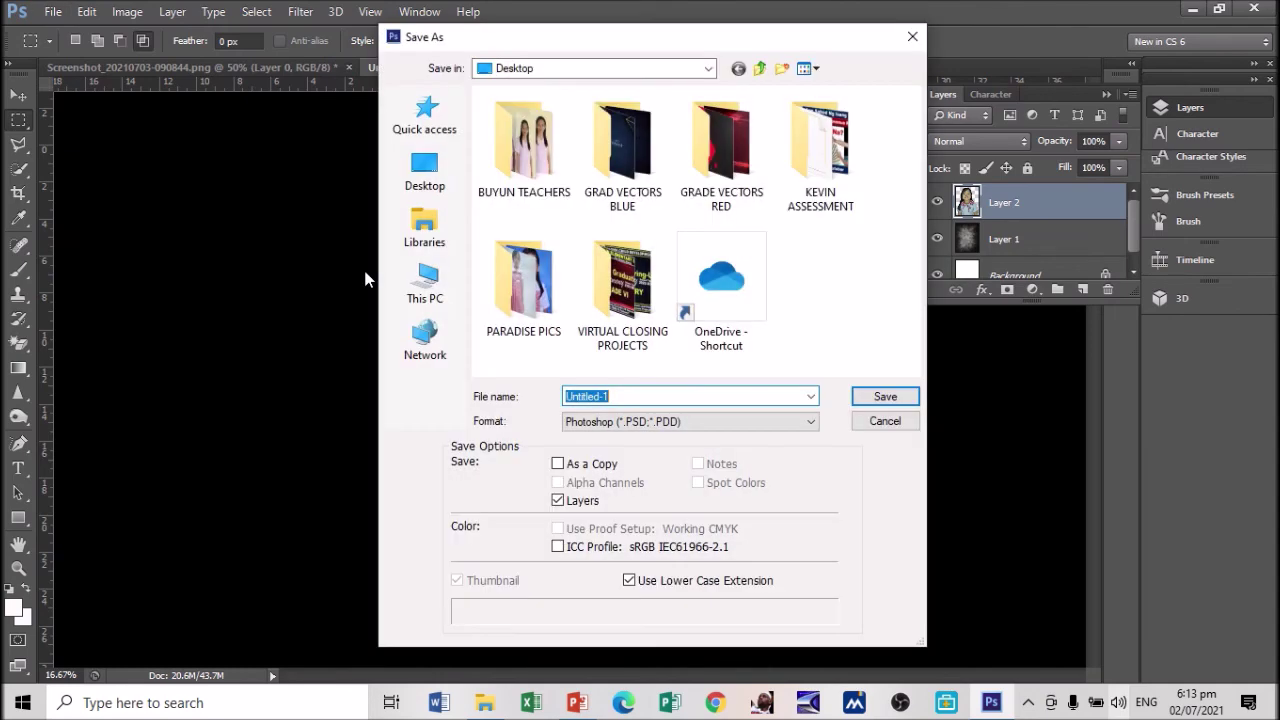
type("SAMPLE")
left_click(810, 421)
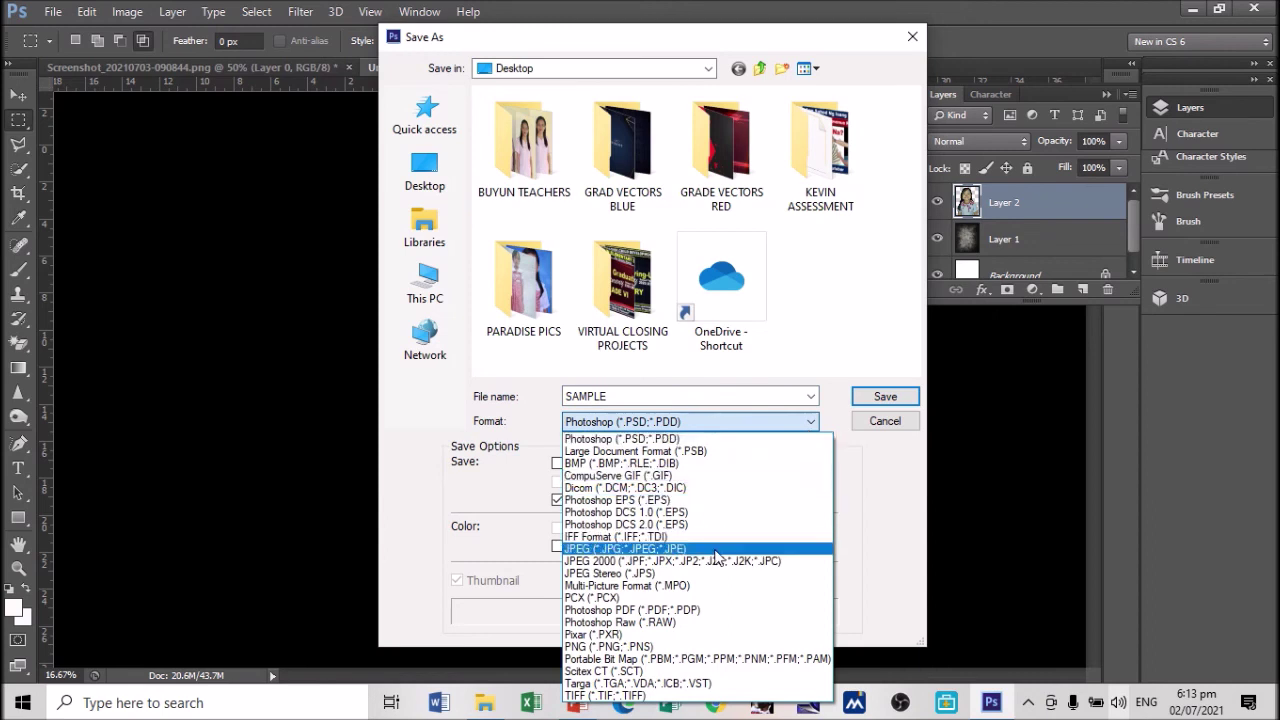
left_click(715, 550)
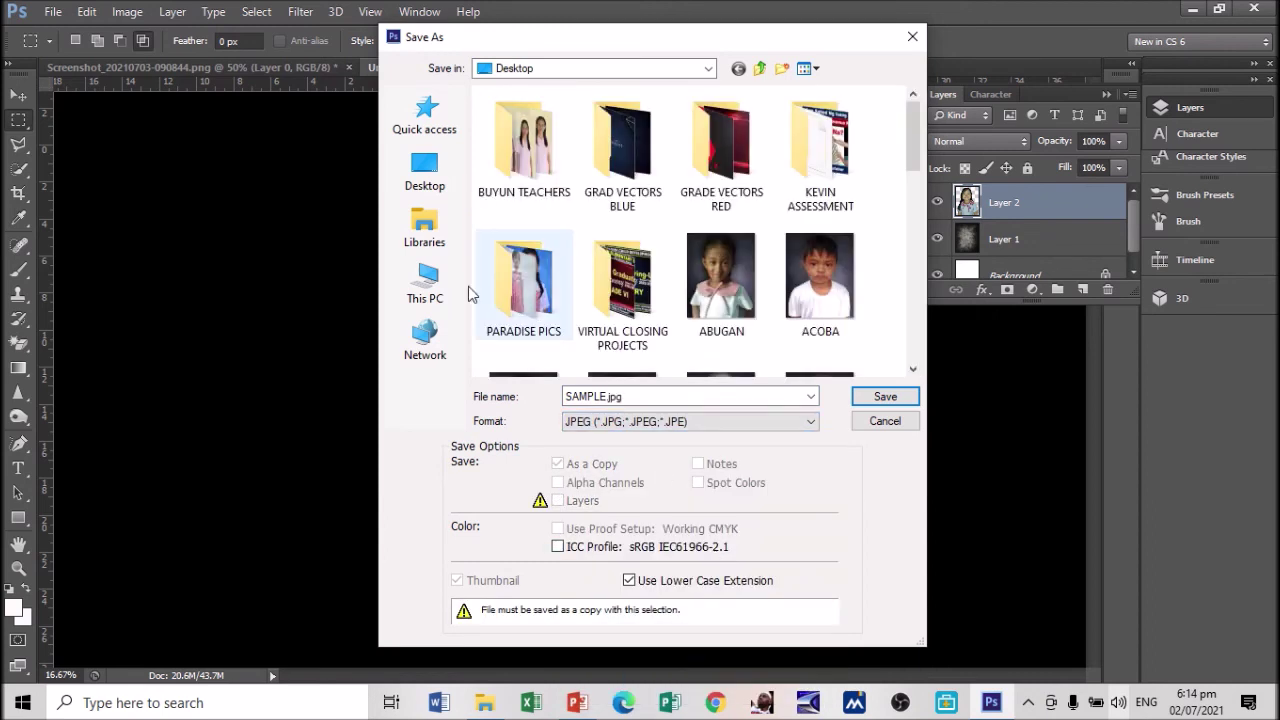
left_click(424, 228)
left_click(763, 180)
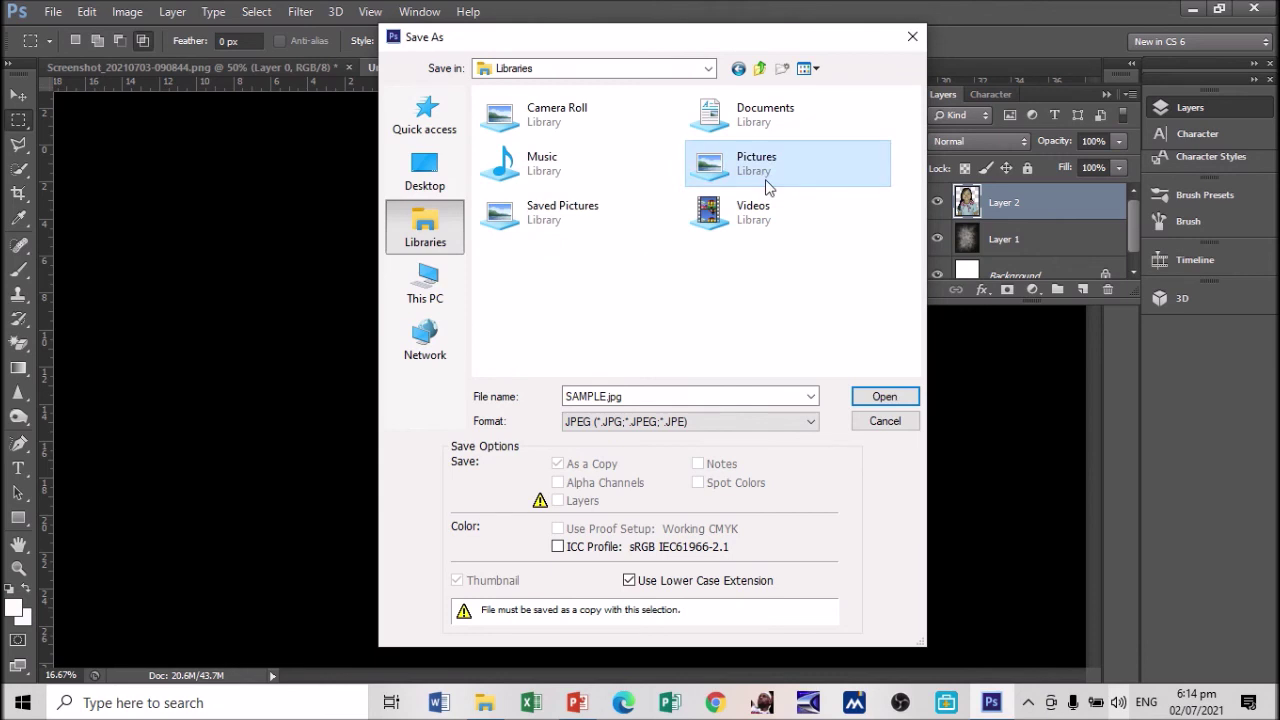
double_click(763, 180)
left_click(860, 396)
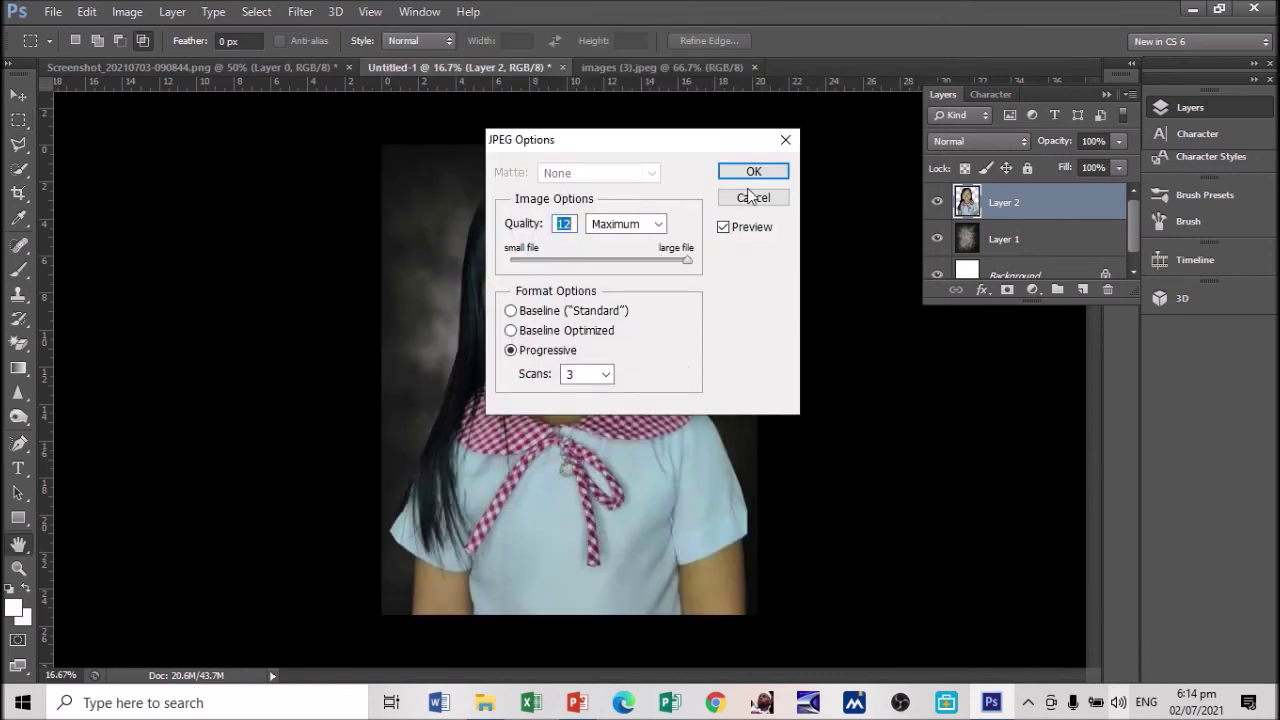
left_click(760, 172)
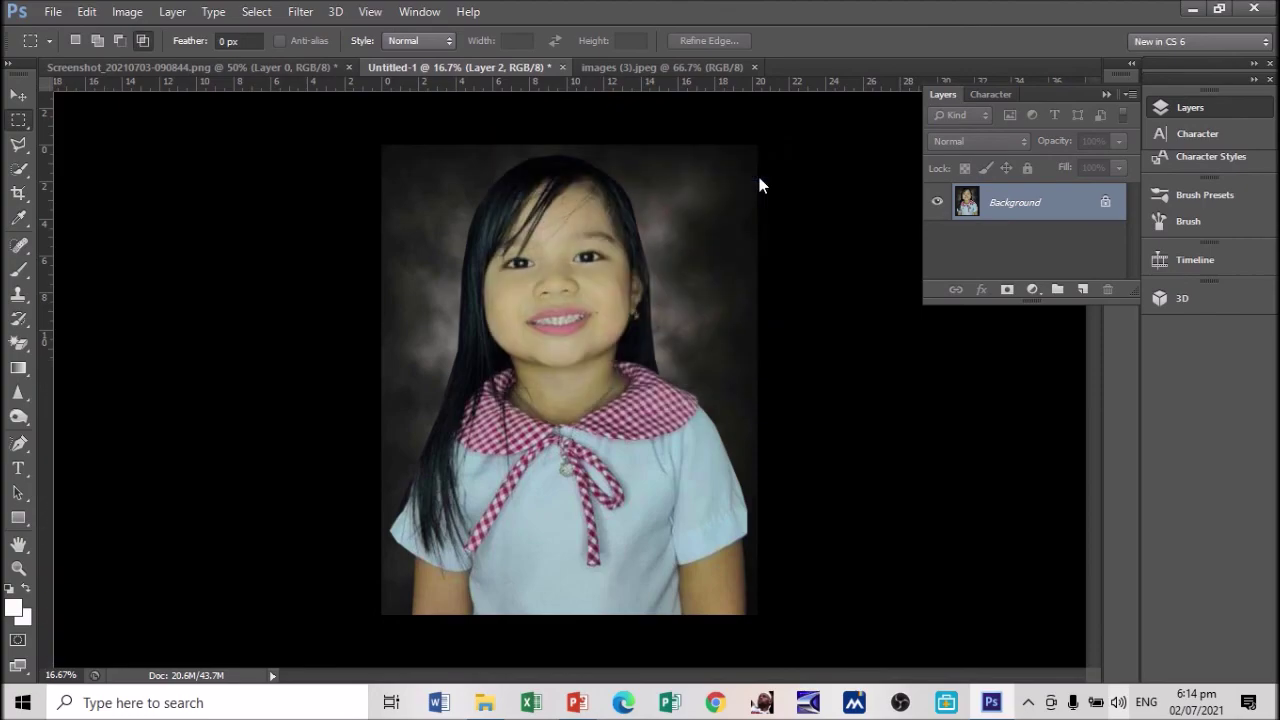
left_click(484, 706)
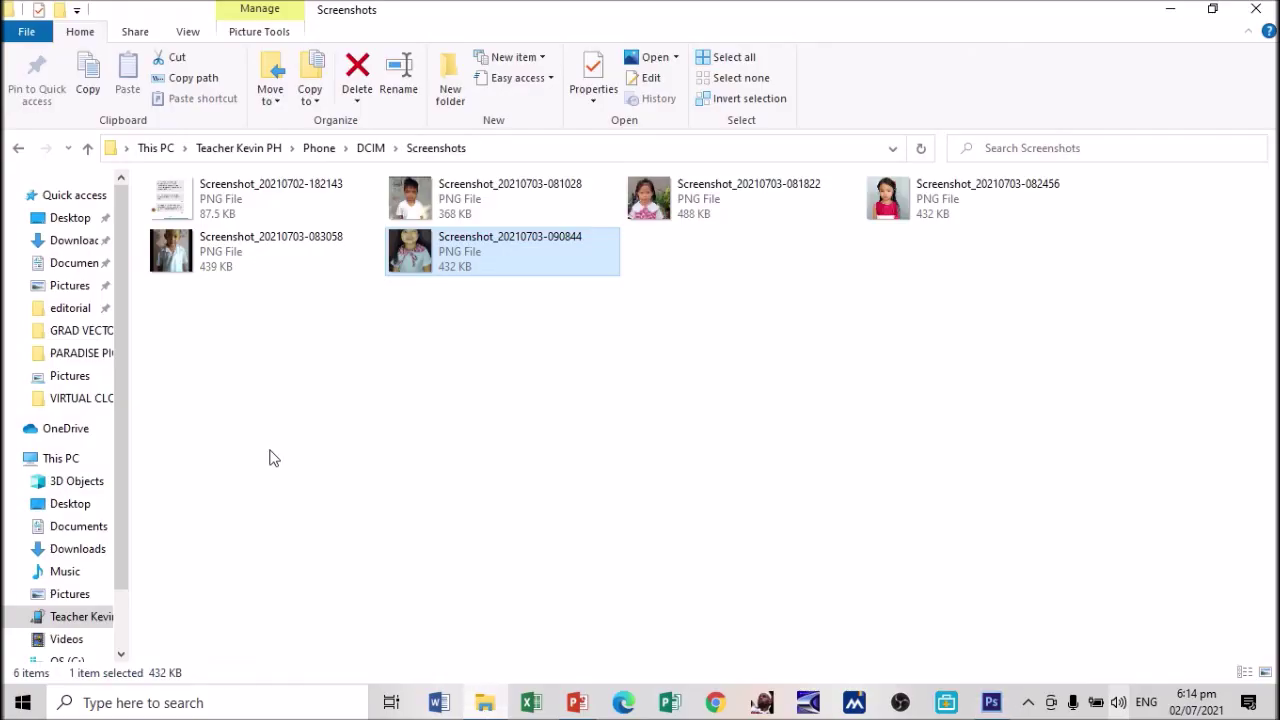
Go to the Pictures folder and select the saved SAMPLE image
left_click(68, 286)
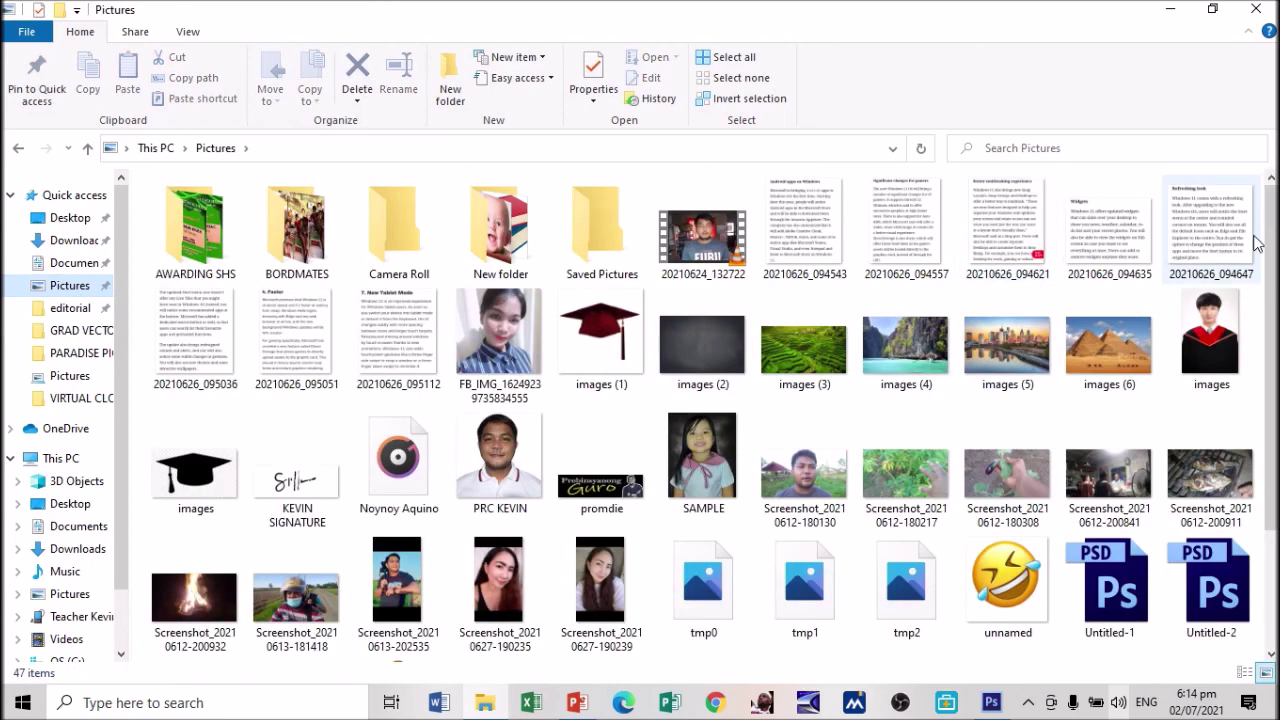
scroll(1272, 400, "down", 2)
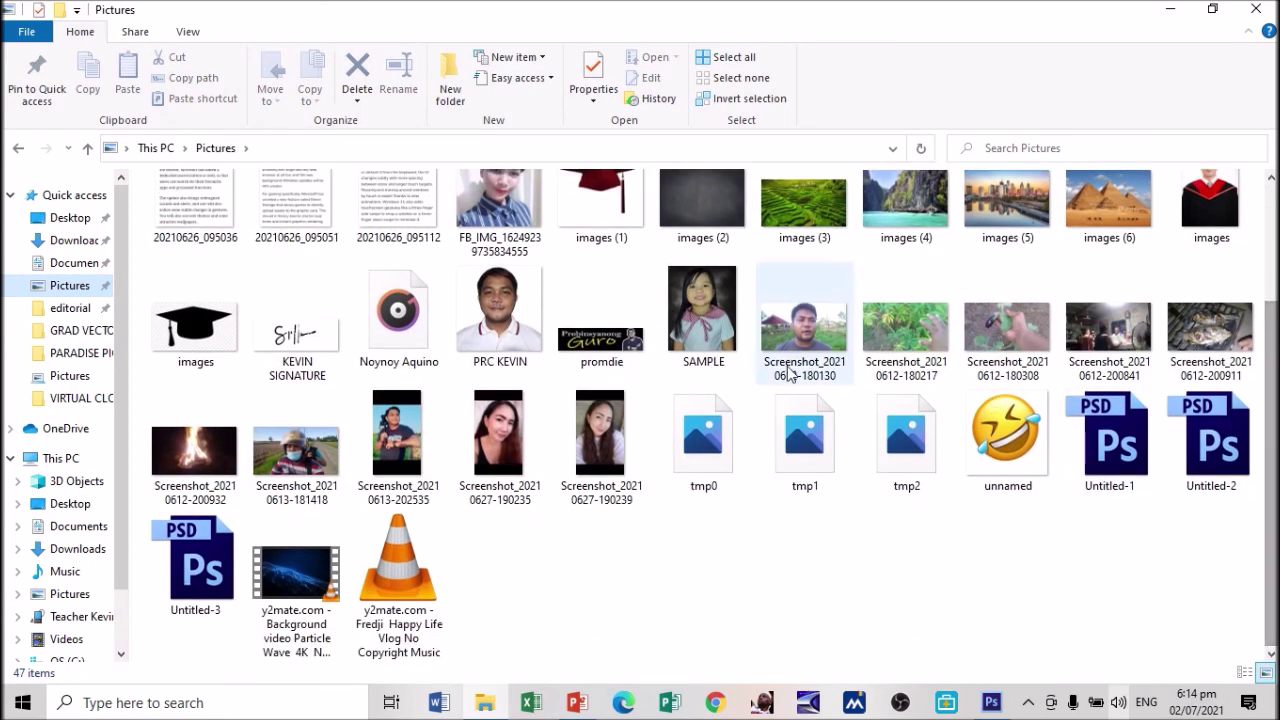
left_click(684, 334)
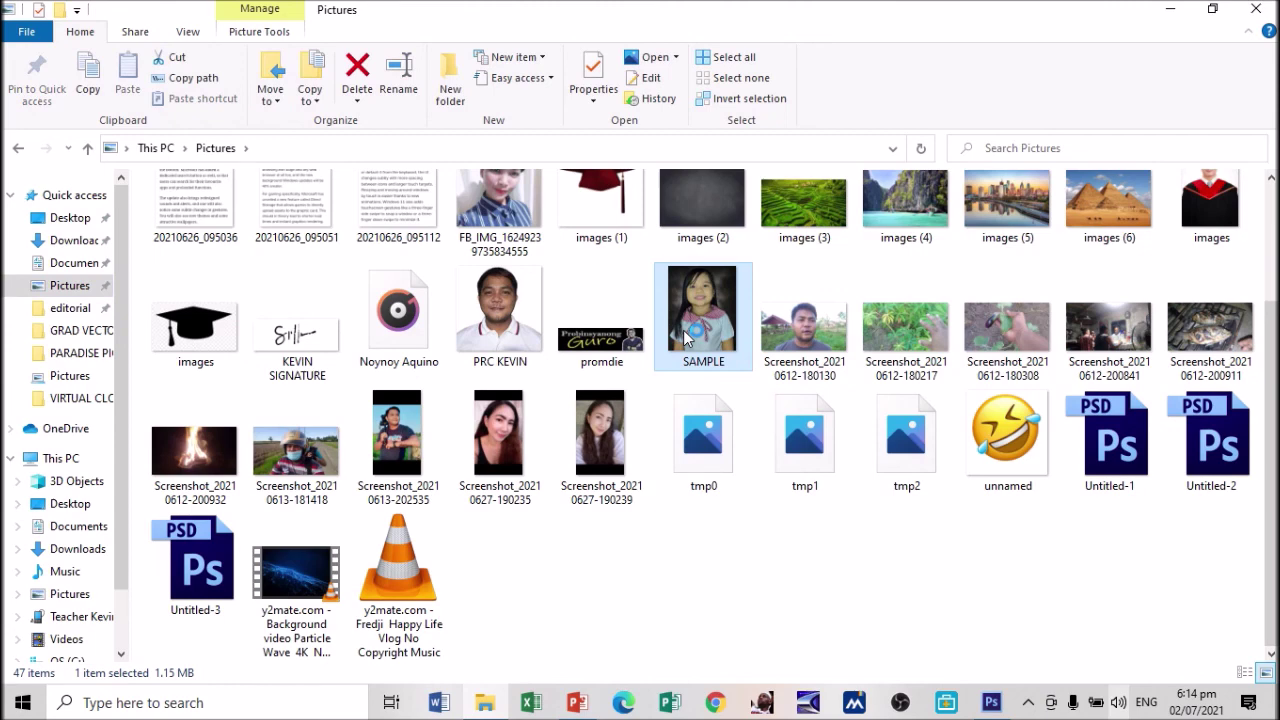